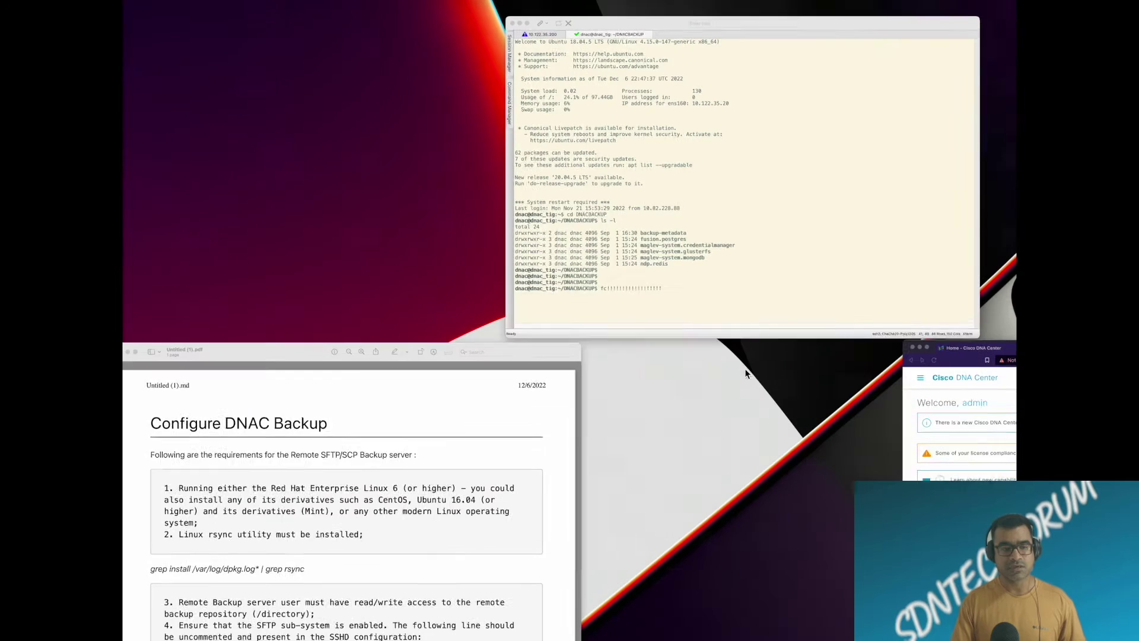
Show all open windows in Mission Control to find the backup notes PDF.
key(ctrl+Up)
Bring up the Configure DNAC Backup PDF and read through its SFTP/SCP server requirements and validation commands.
click(340, 486)
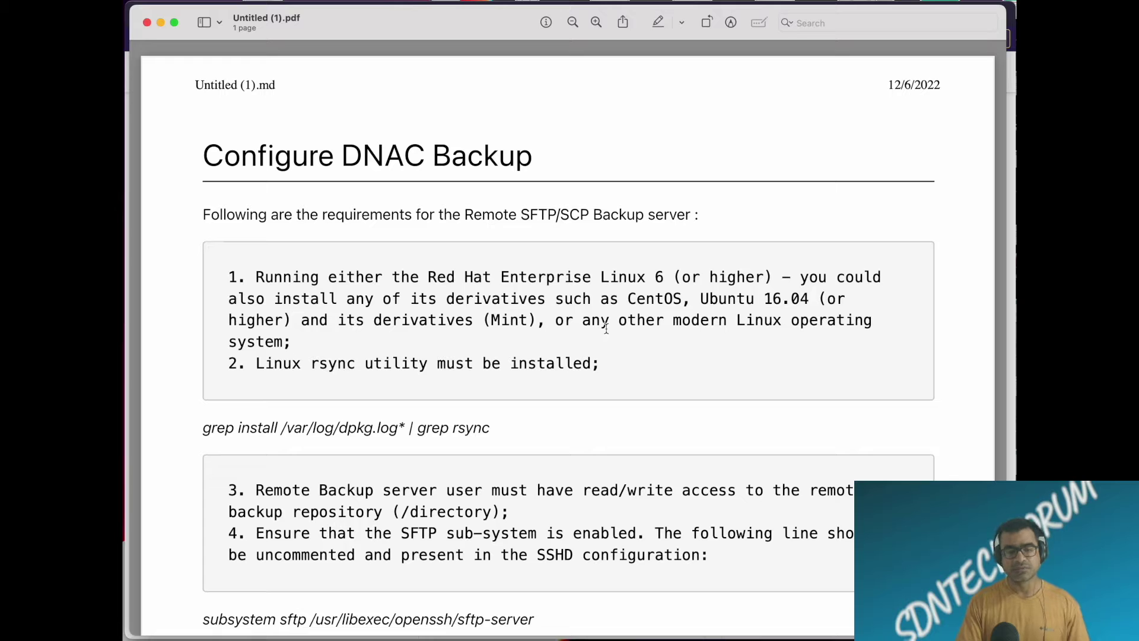
scroll(606, 328, down, 3)
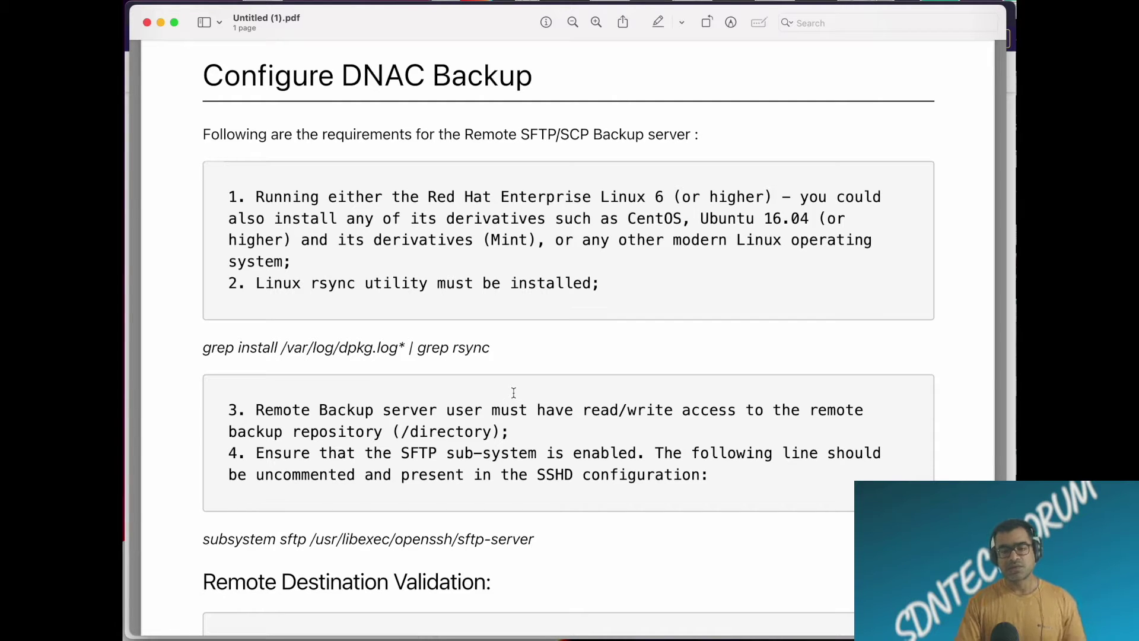
scroll(514, 393, down, 5)
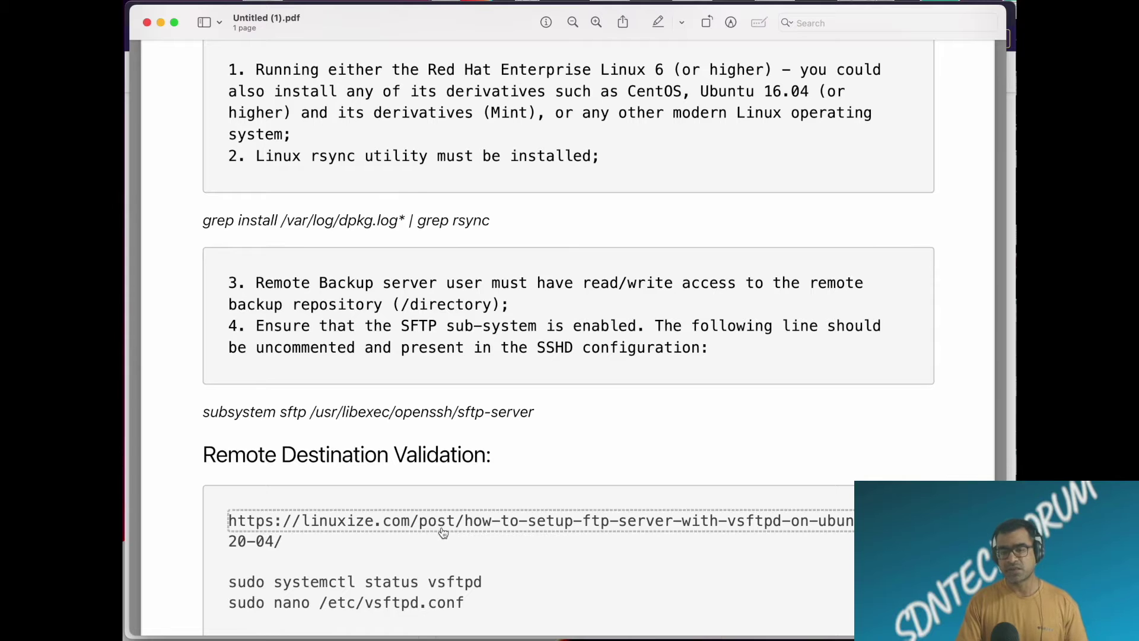
scroll(443, 532, down, 3)
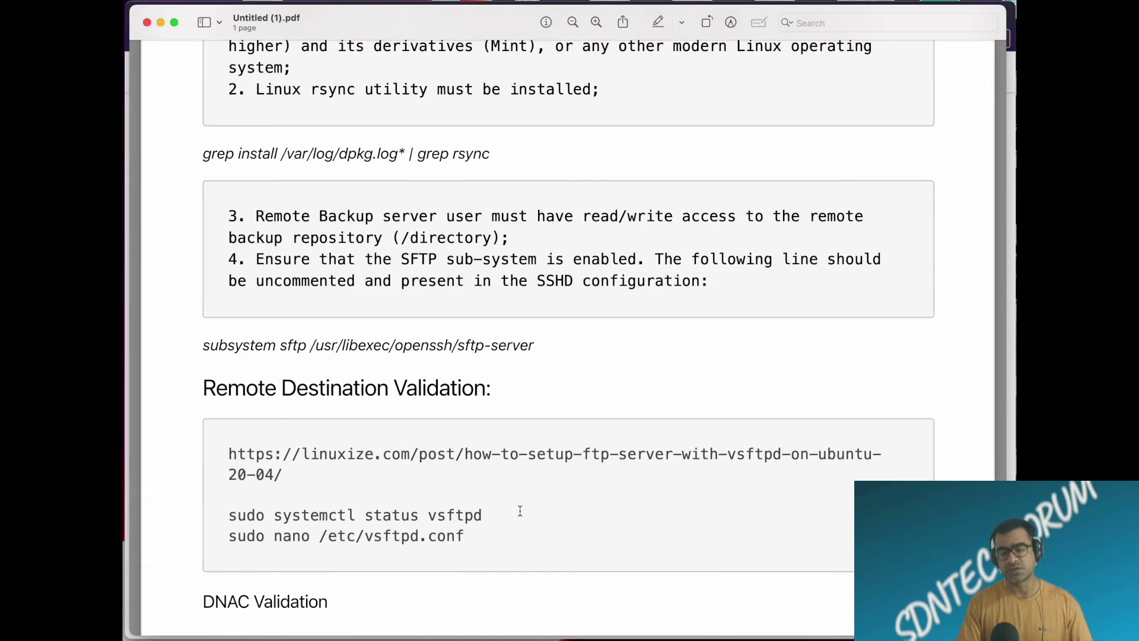
scroll(520, 511, down, 10)
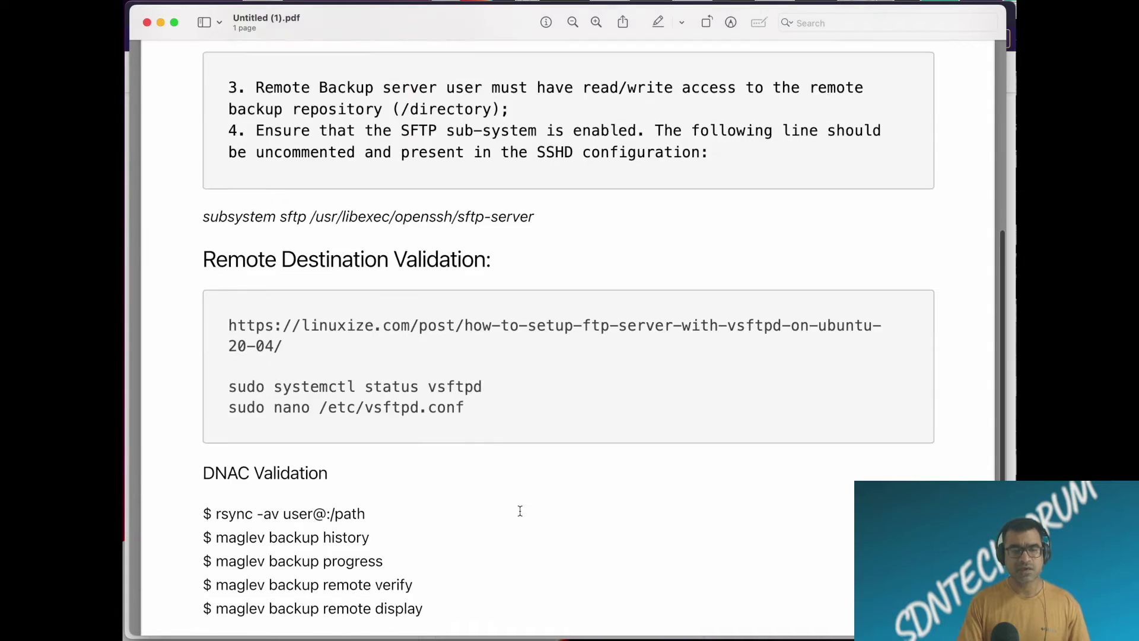
Review the maglev backup remote update CLI command at the PDF's end, then return to Cisco DNA Center.
scroll(520, 511, down, 3)
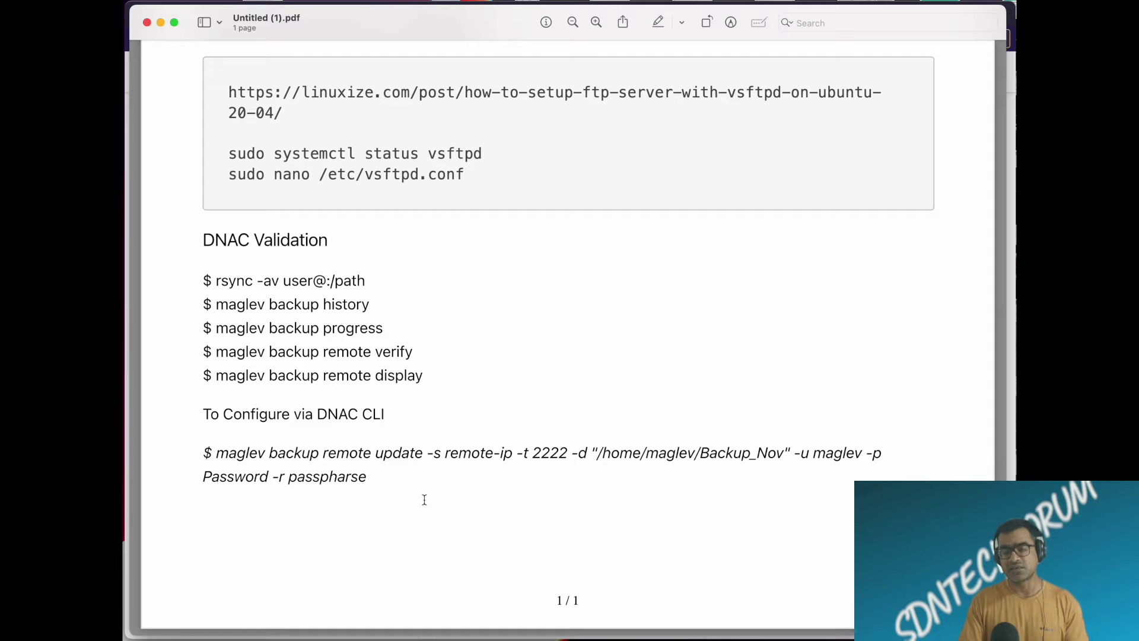
scroll(540, 442, up, 10)
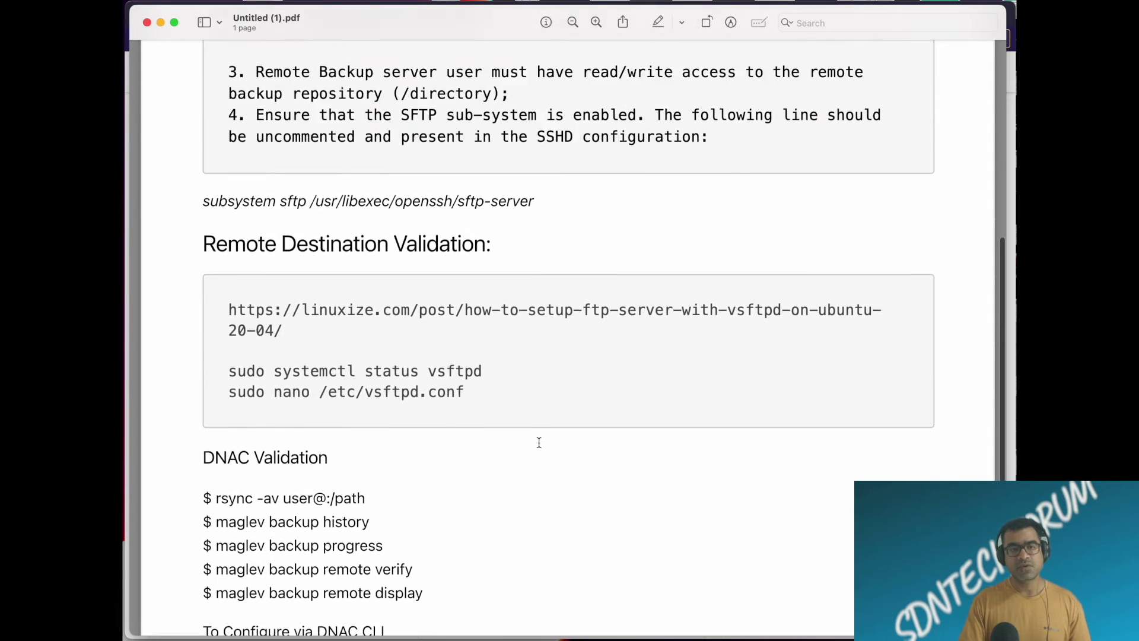
scroll(539, 442, down, 10)
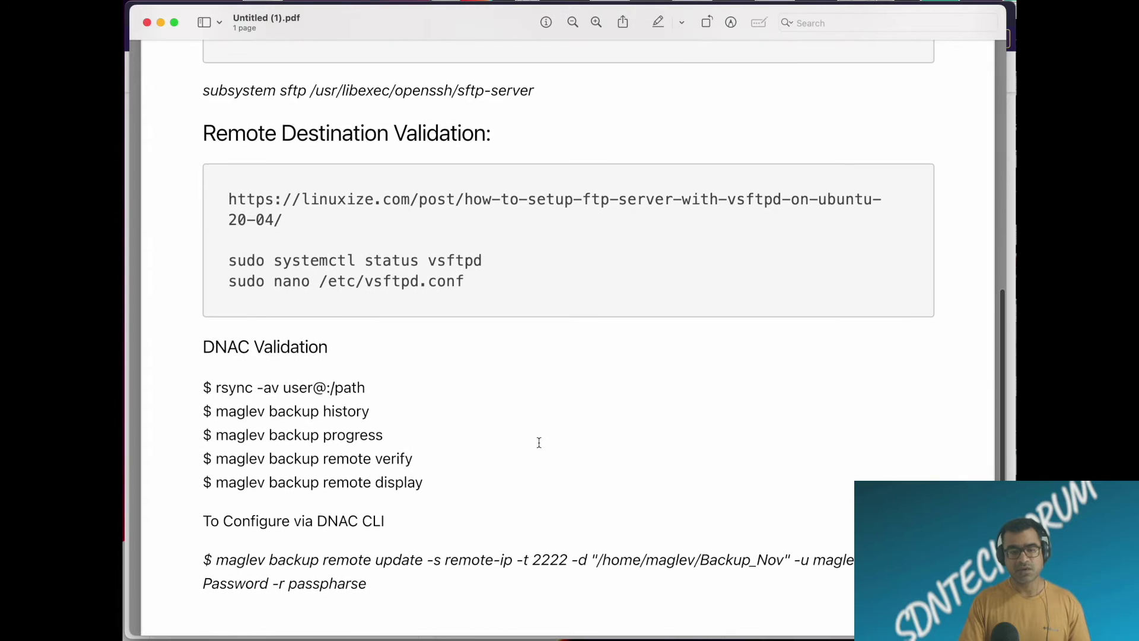
drag(219, 452, 453, 479)
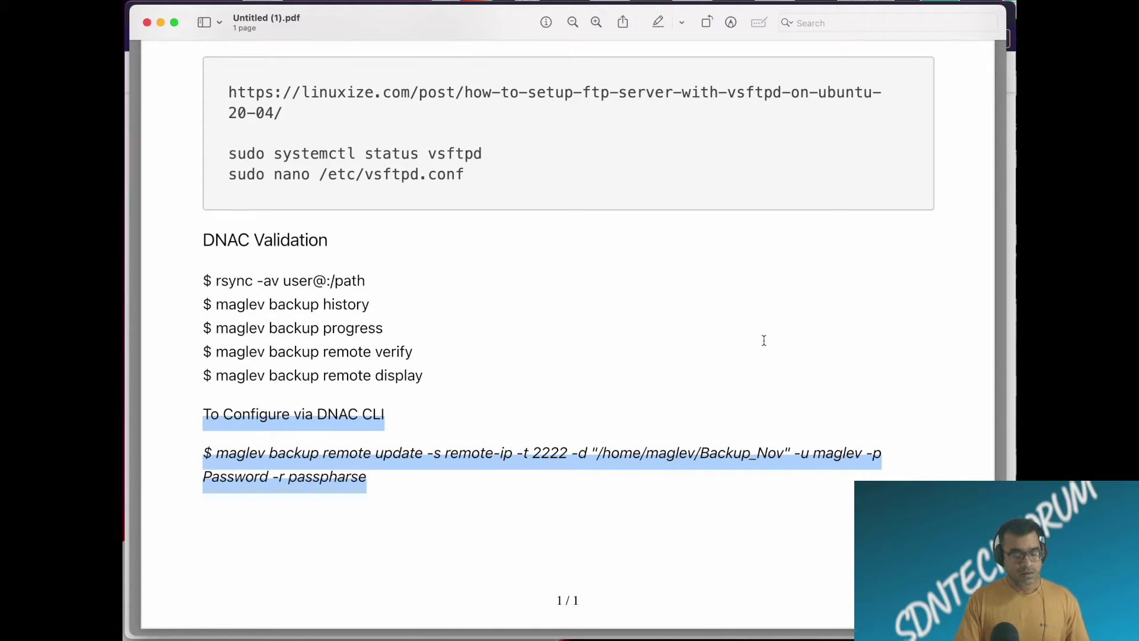
click(526, 507)
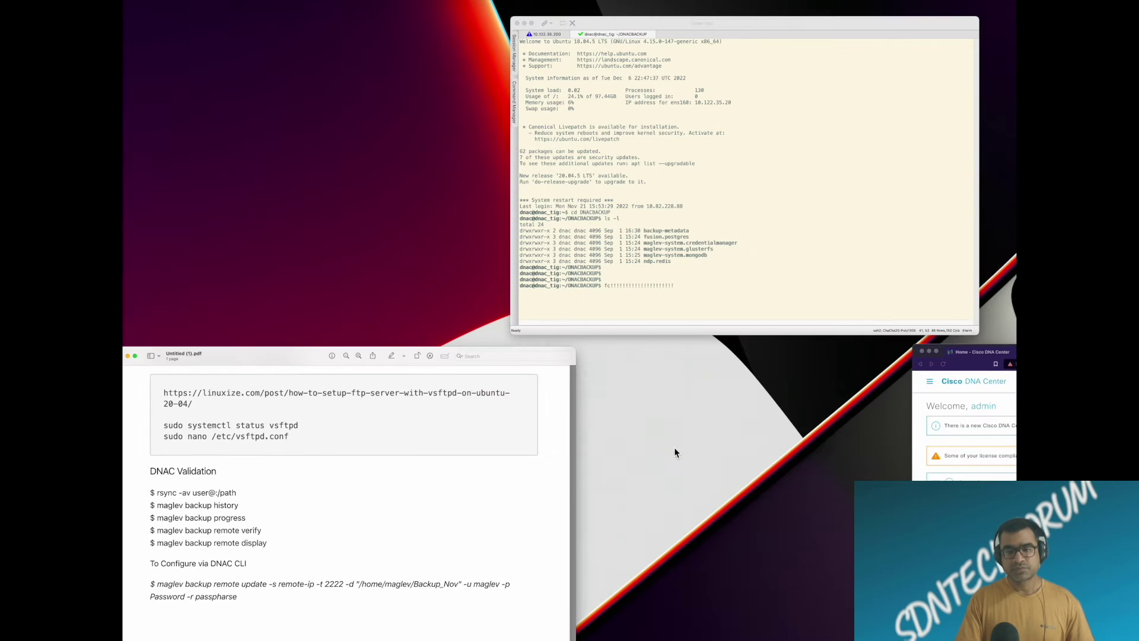
click(949, 415)
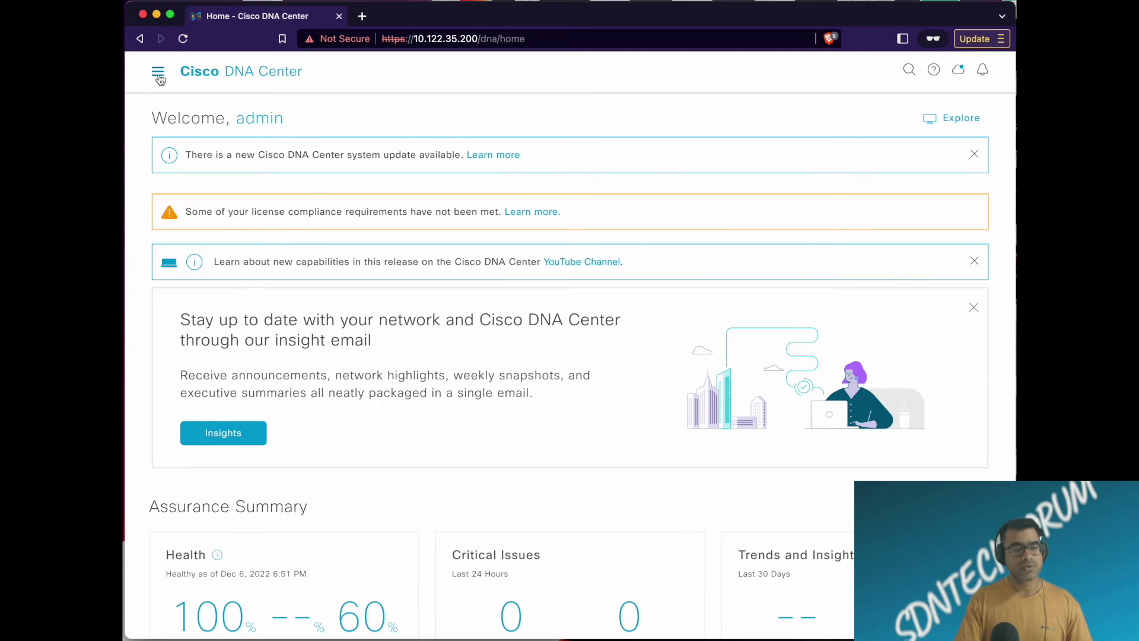
Navigate via the main menu to System > Backup & Restore, listing the sdawiredcompletesep22 backup.
click(158, 71)
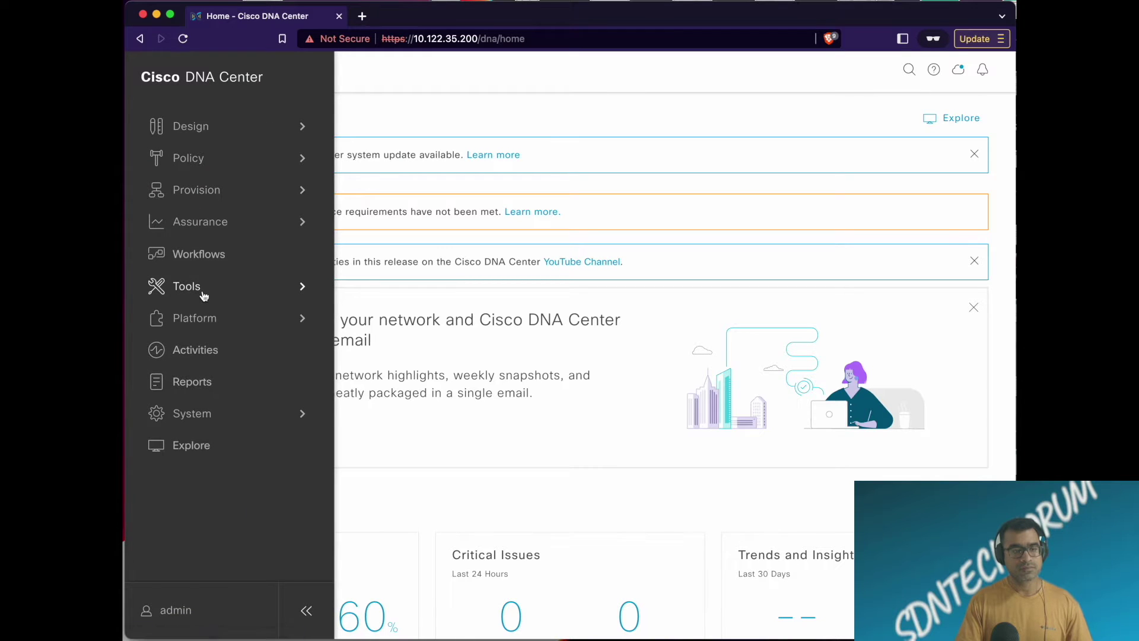
click(219, 349)
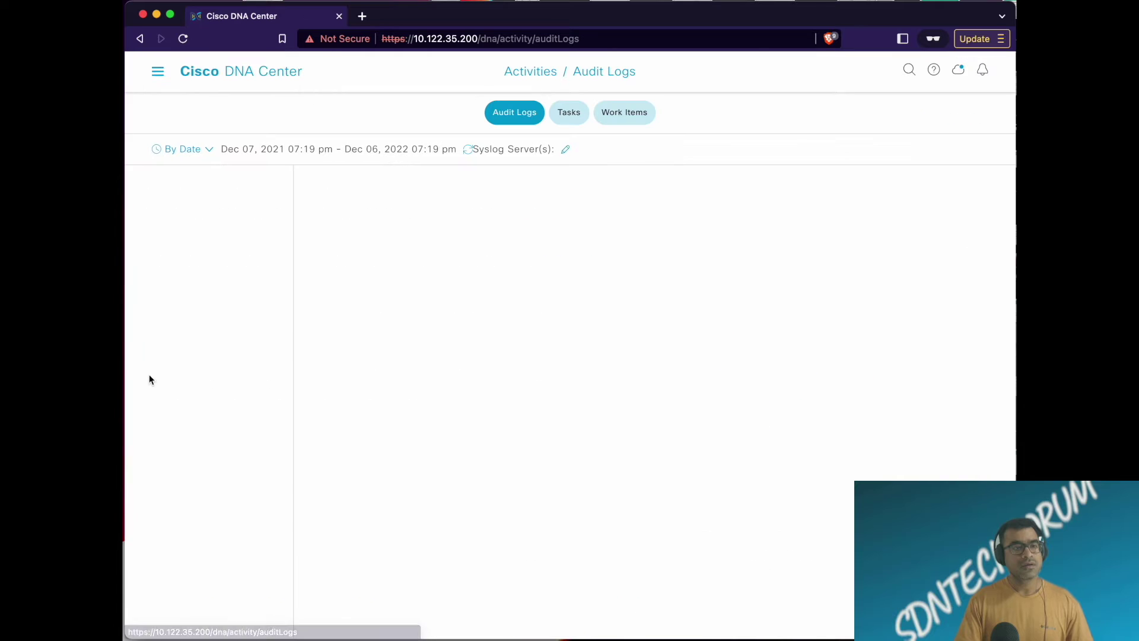
click(159, 76)
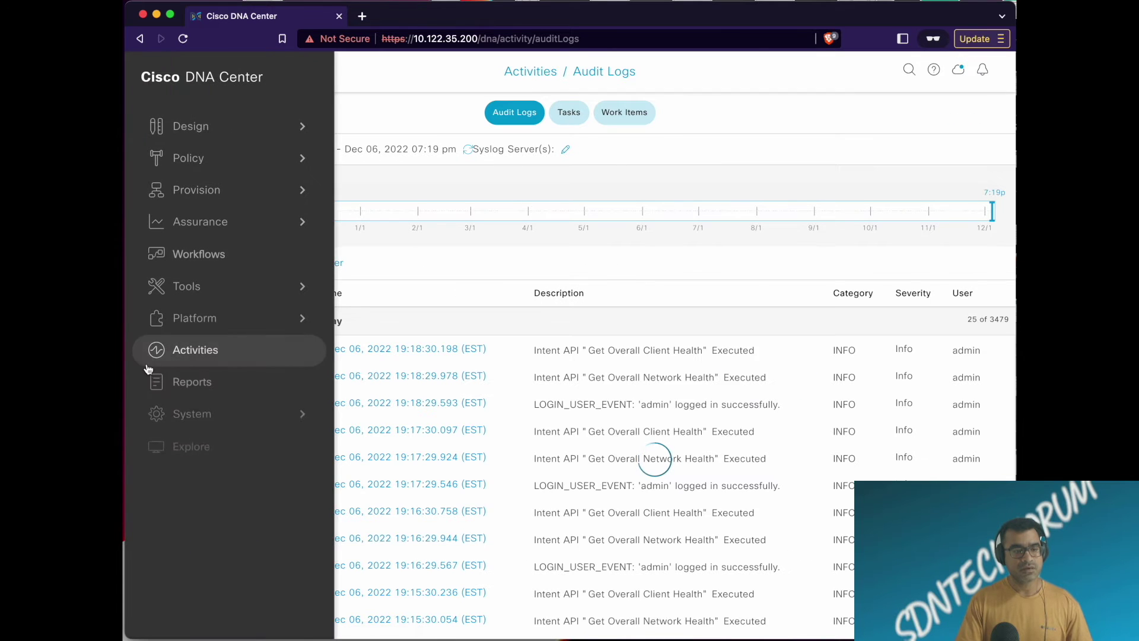
mouse_move(195, 418)
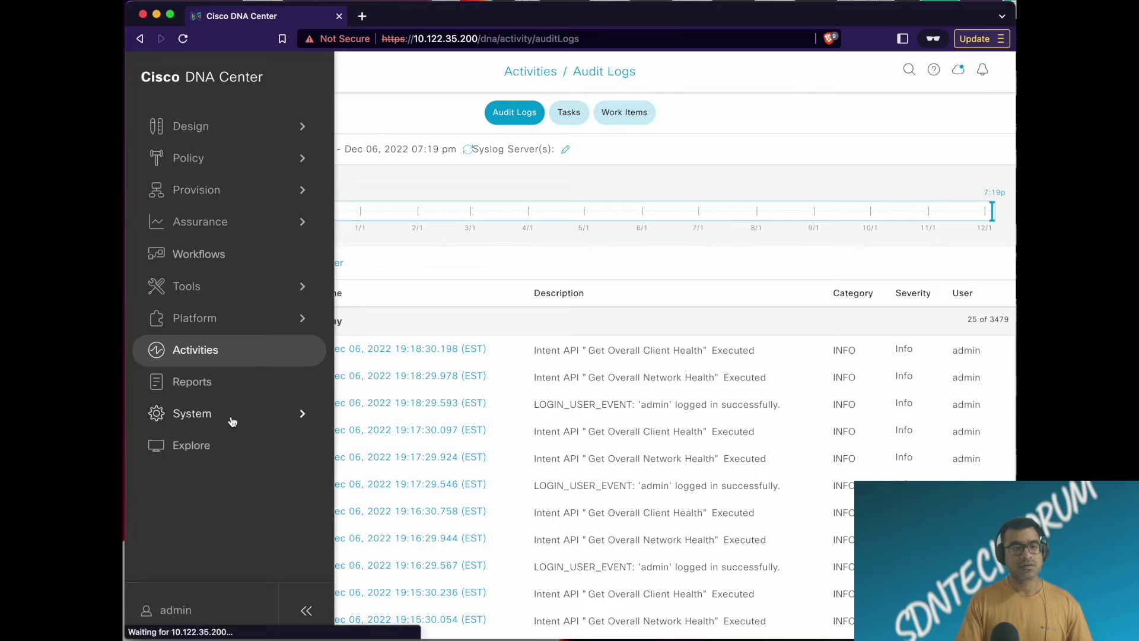
click(203, 75)
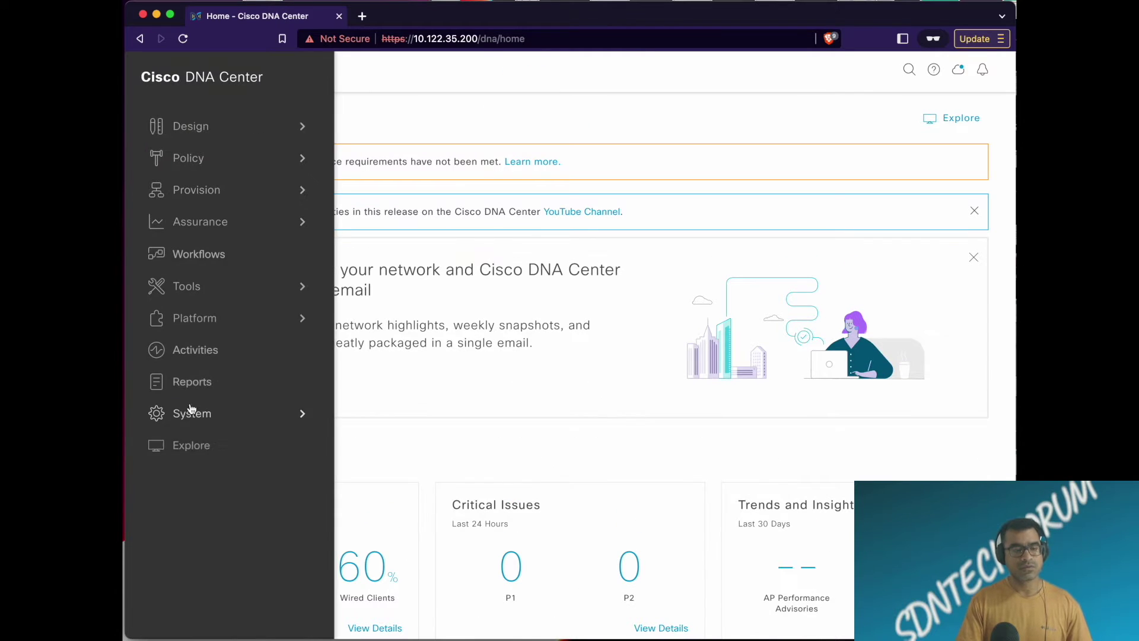
mouse_move(204, 415)
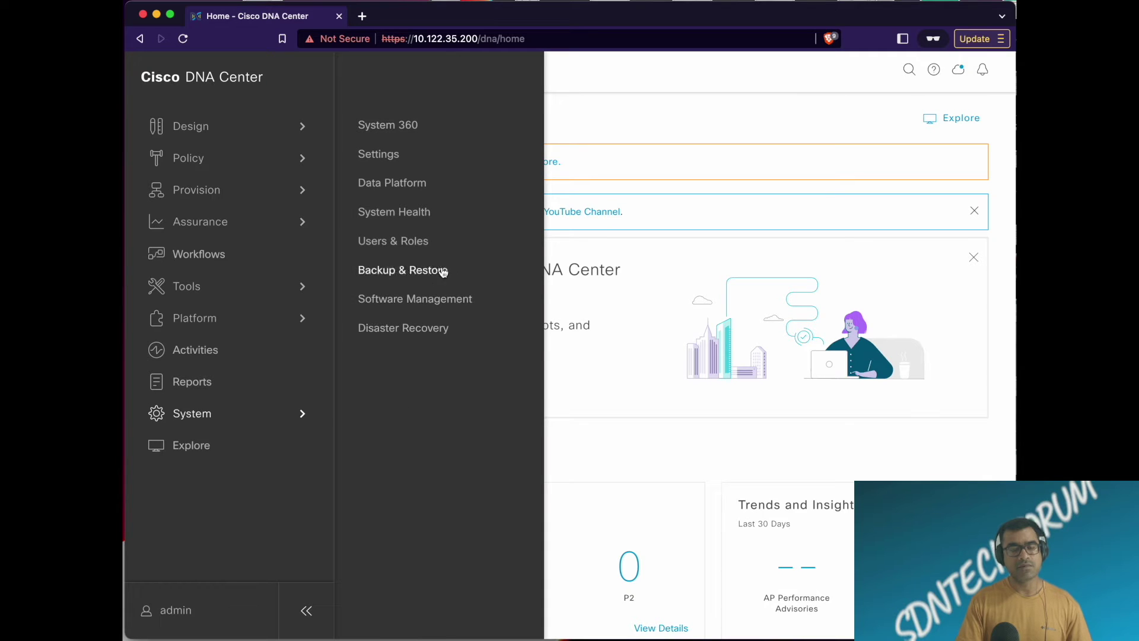
click(409, 270)
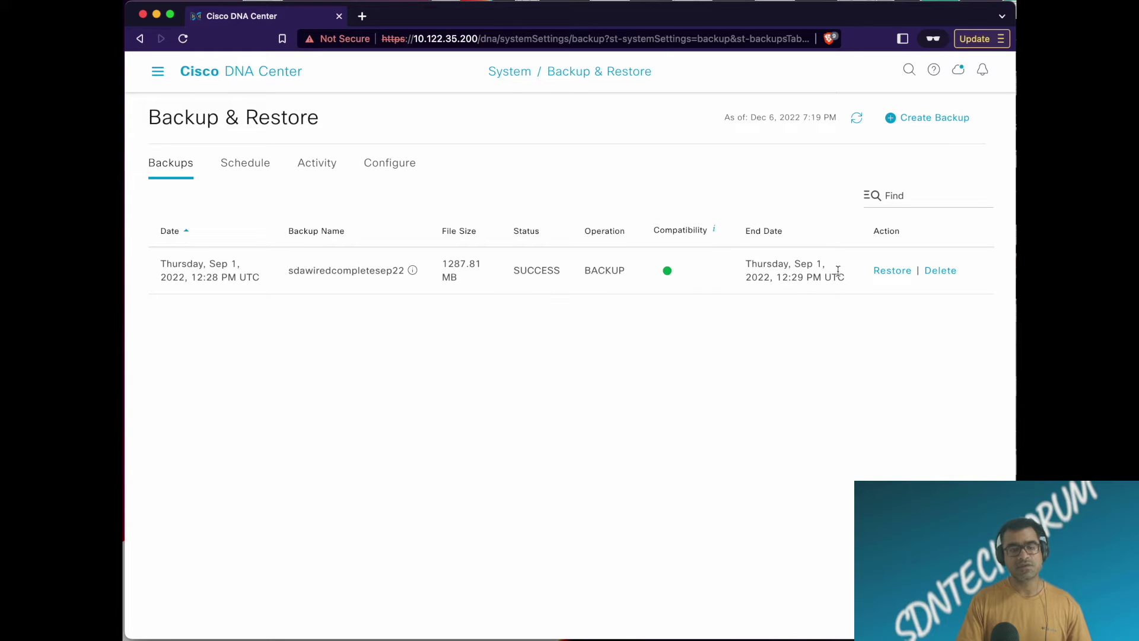
Check SSH address 10.122.35.20, port 22 and path /home/dnac/DNACBACKUP, then view the empty Activity tab.
click(384, 166)
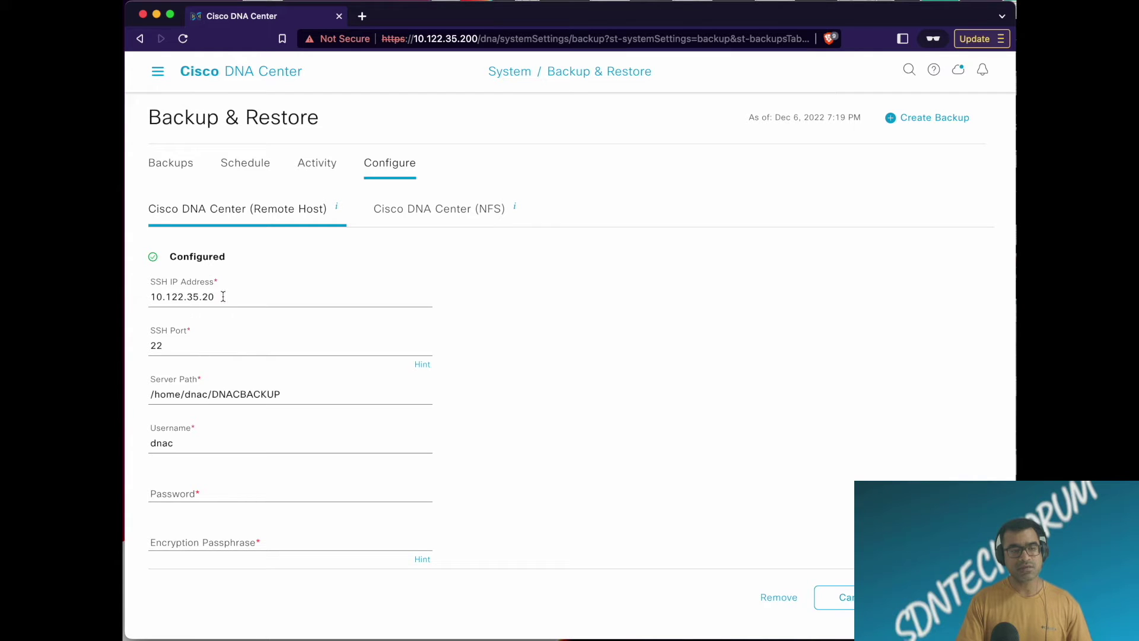
drag(223, 297, 135, 298)
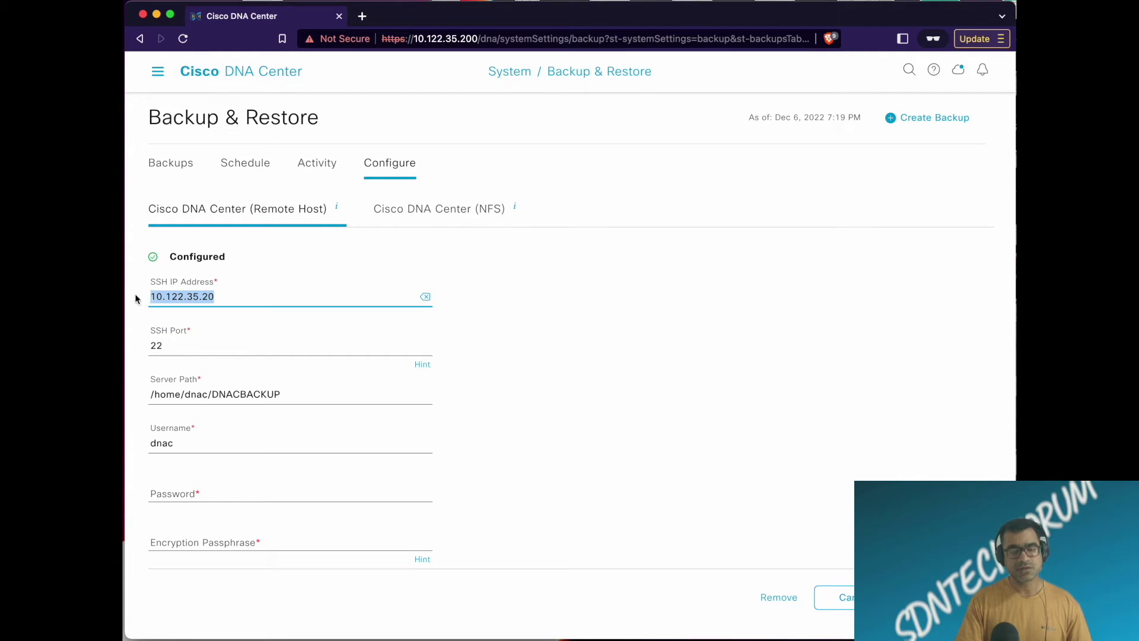
click(795, 336)
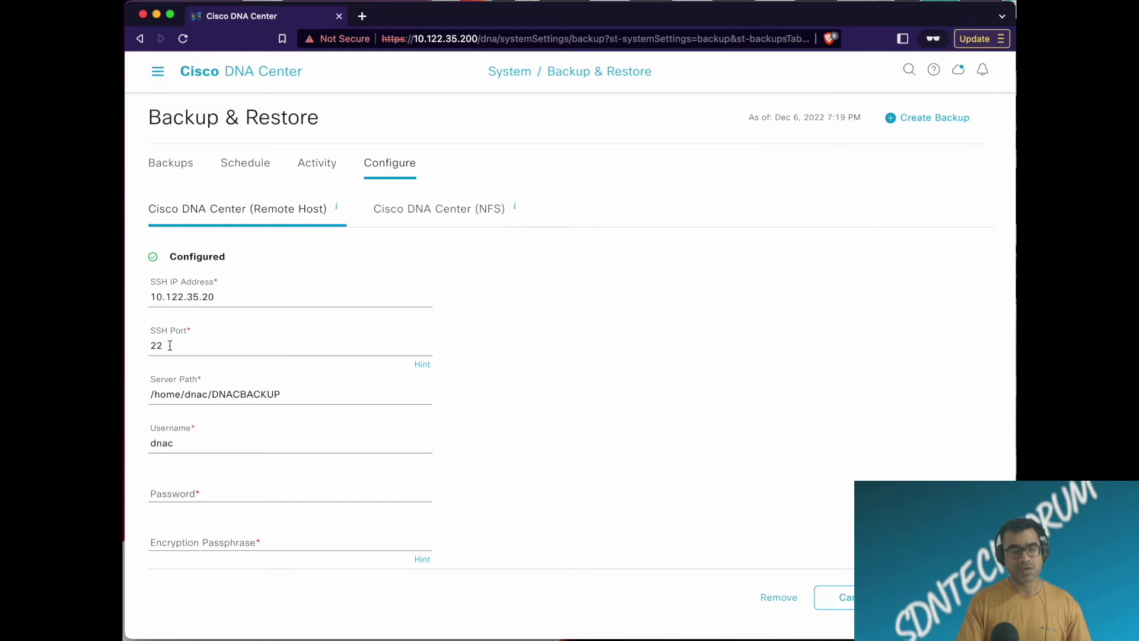
drag(289, 394, 151, 394)
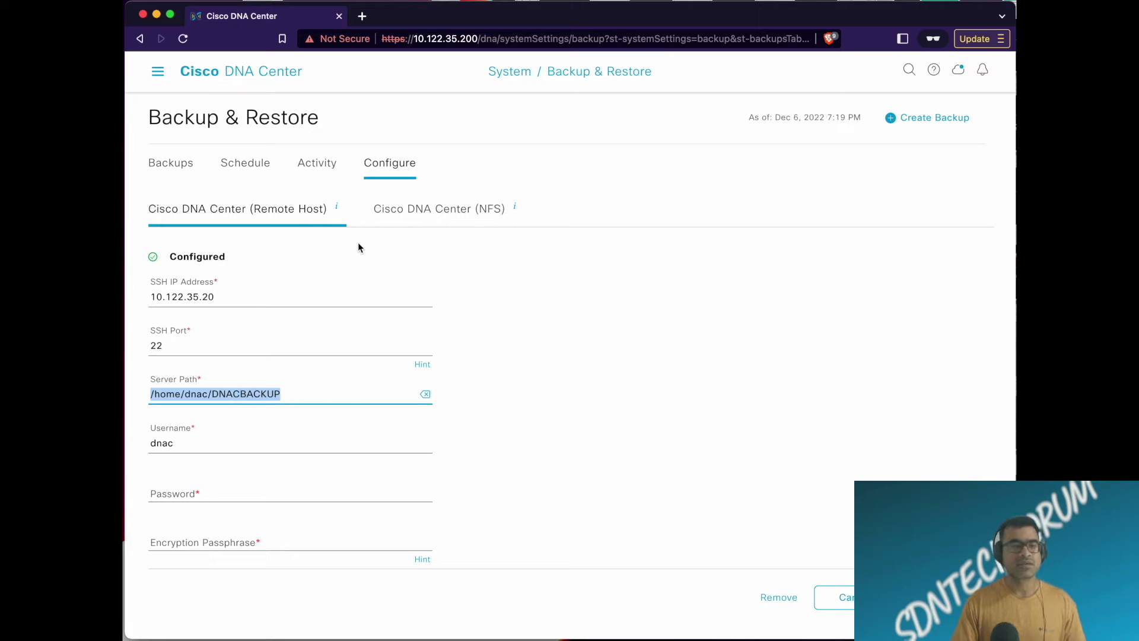
click(317, 165)
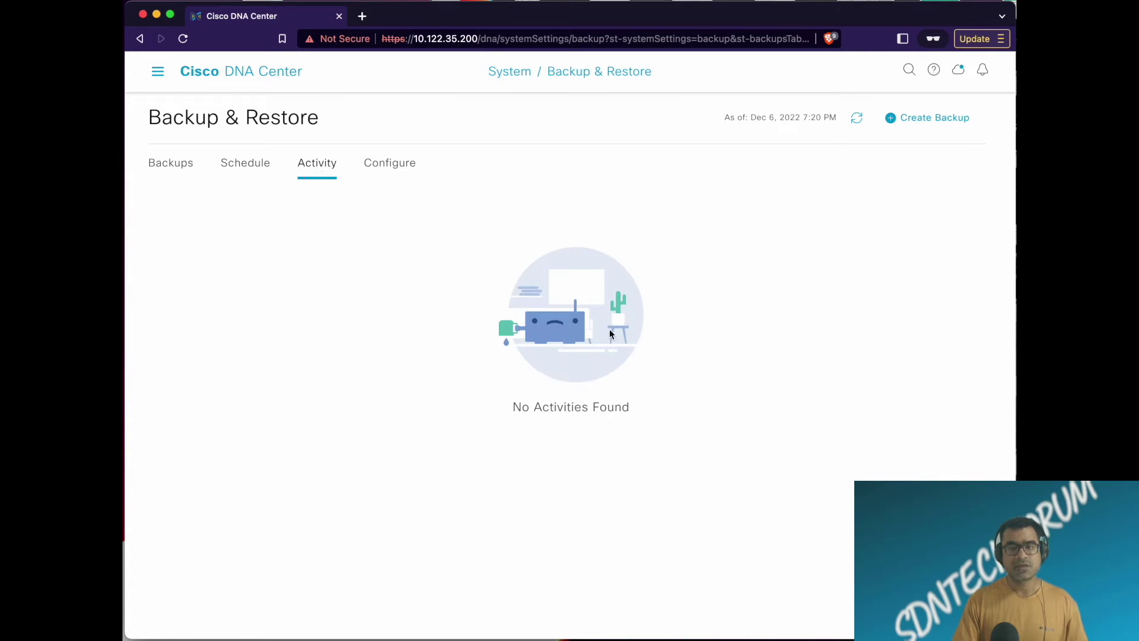
Try a test backup name, daily and weekly schedules and the no-Assurance scope, then discard the form.
click(890, 117)
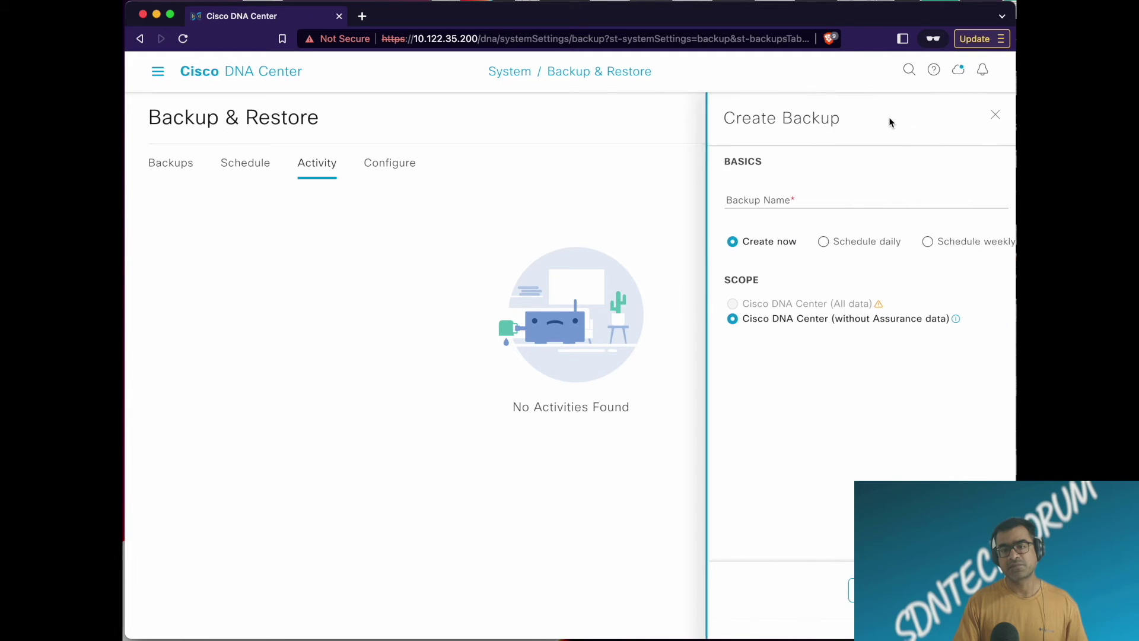
click(734, 201)
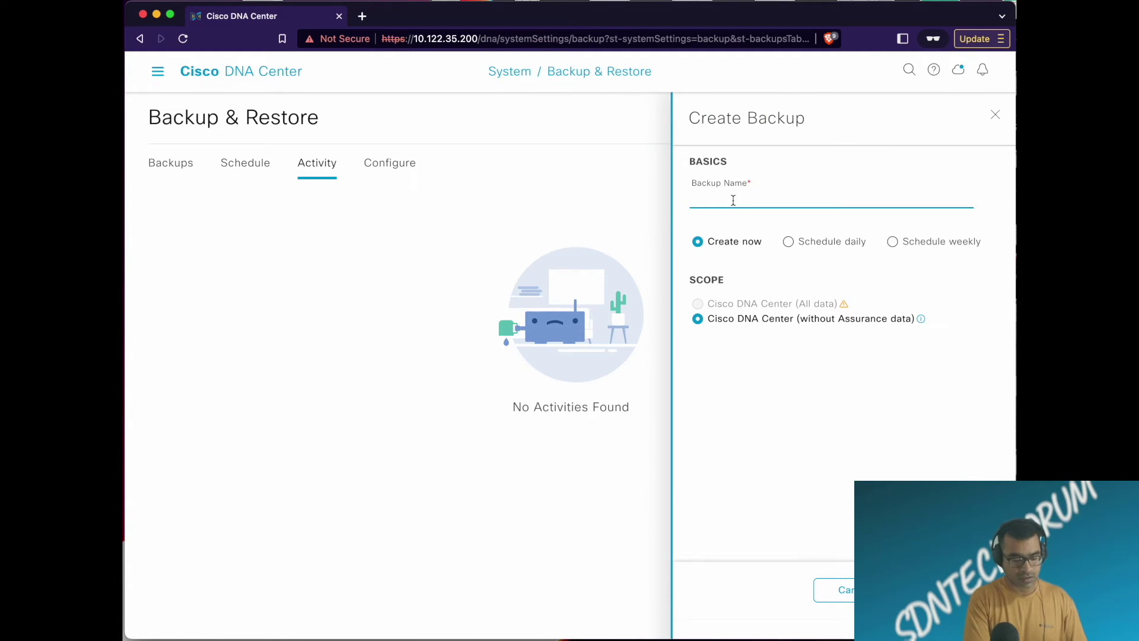
text(abcd)
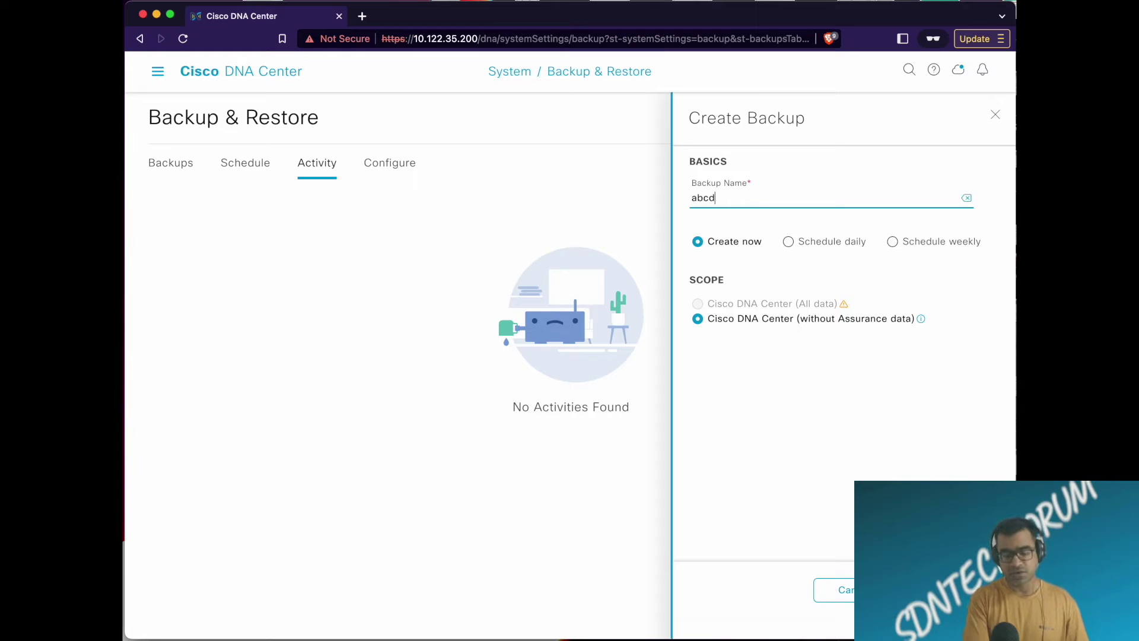
text(A)
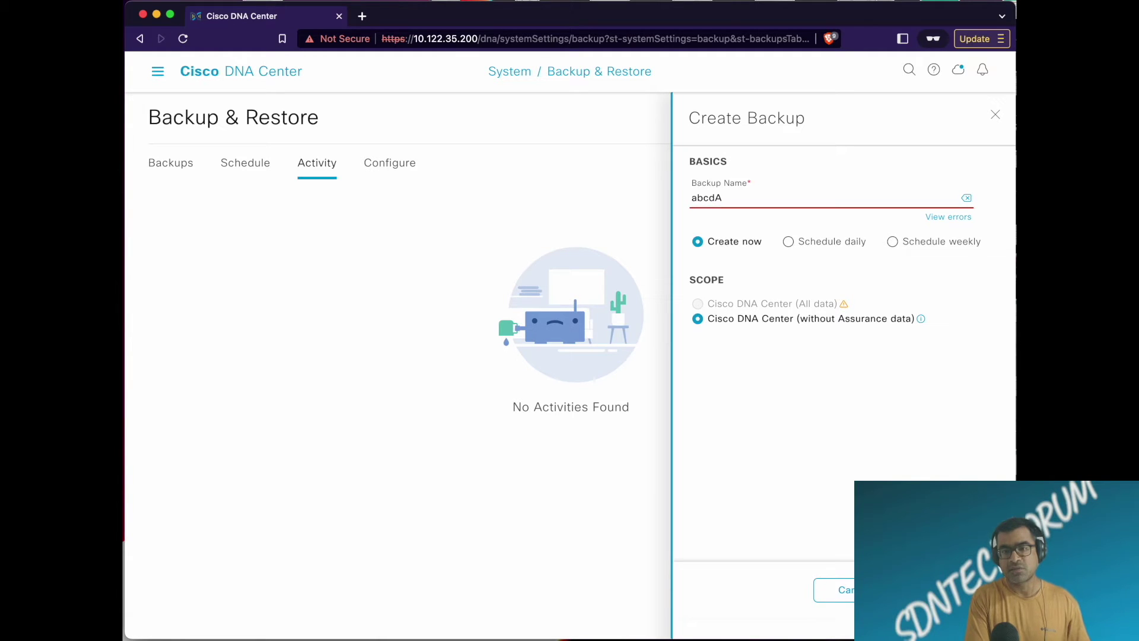
key(BackSpace)
key(BackSpace)
key(BackSpace)
key(BackSpace)
key(BackSpace)
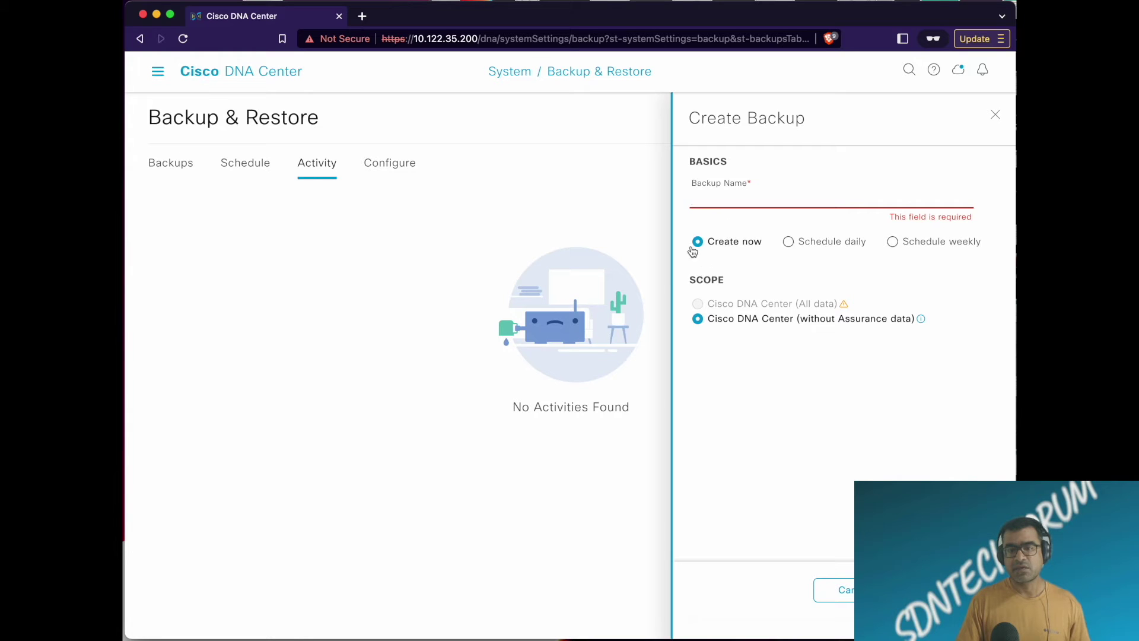
click(790, 243)
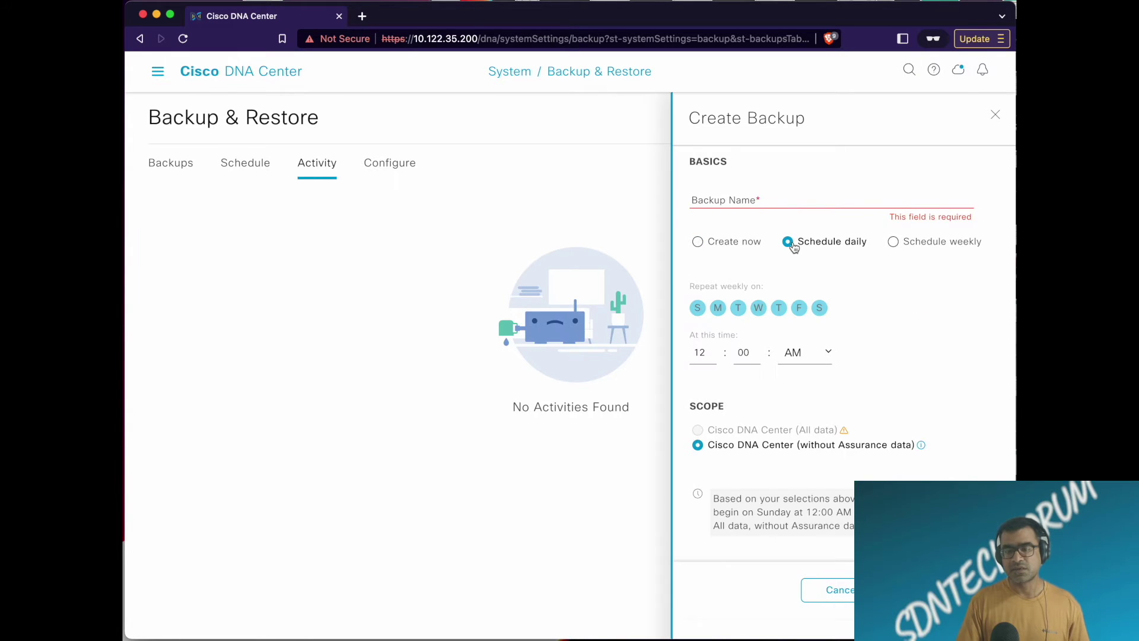
click(893, 246)
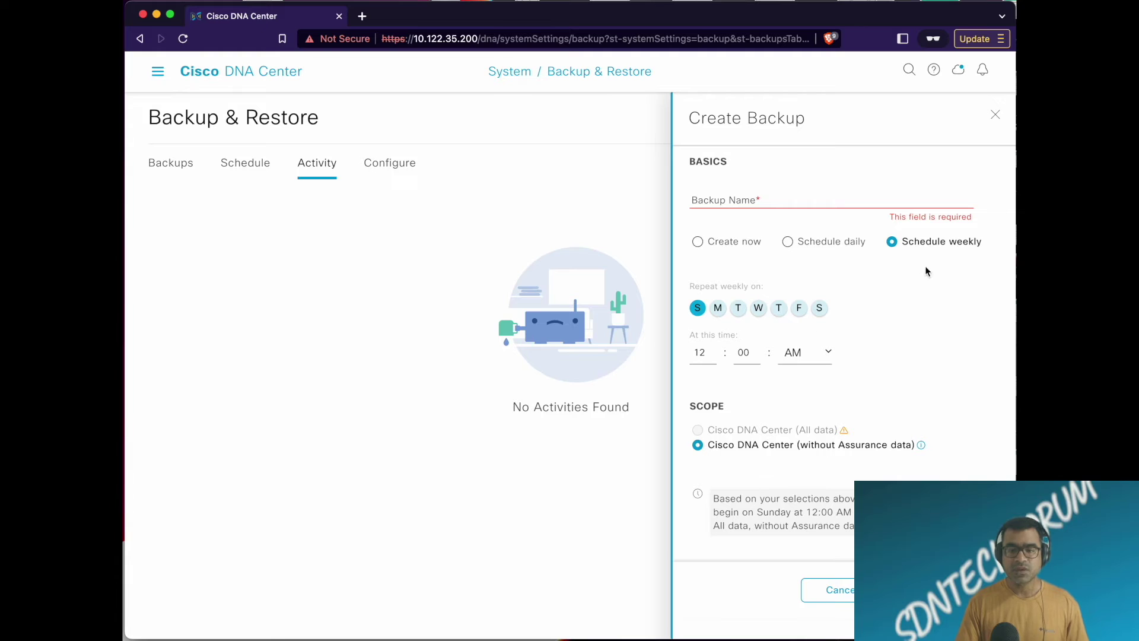
click(697, 444)
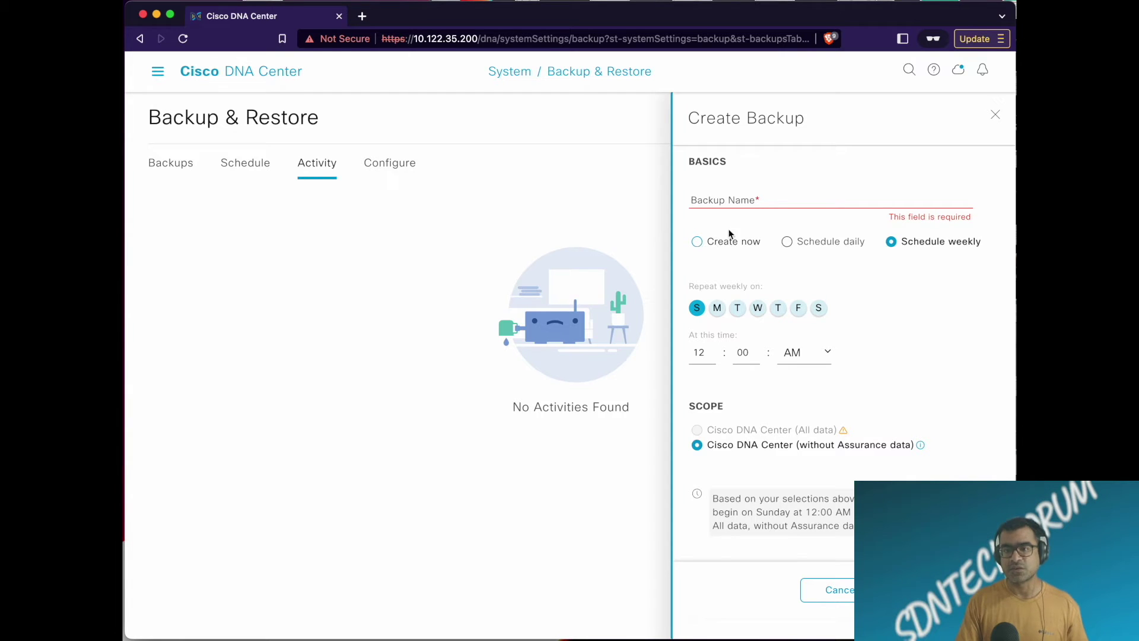
click(995, 117)
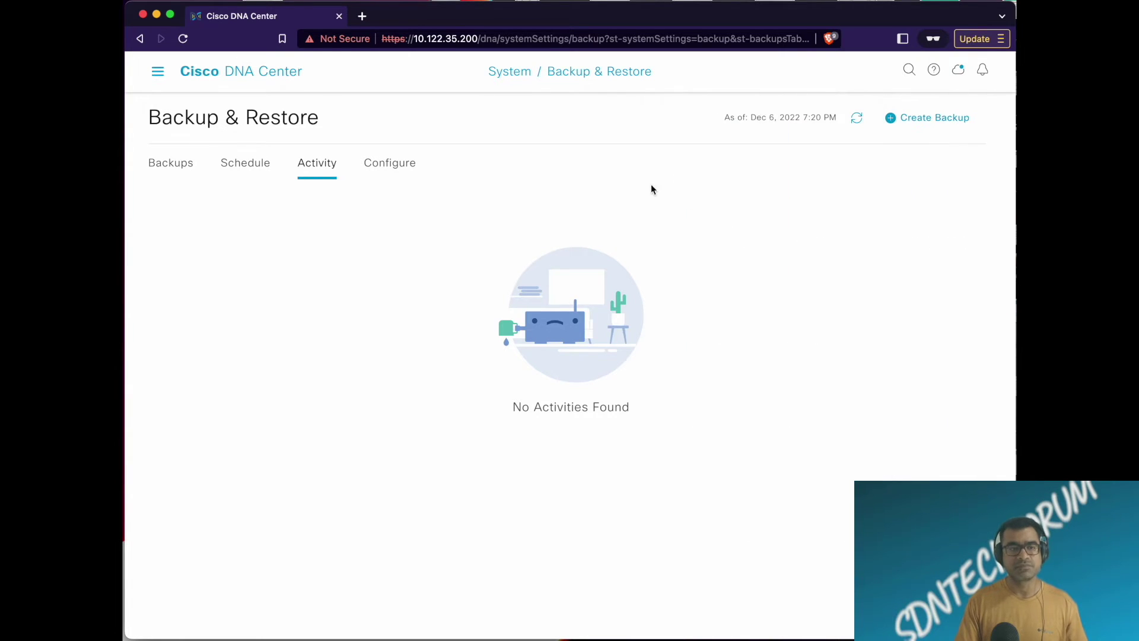
Check the Schedule tab, dismiss a new Create Backup form, and return to the Backups list.
click(254, 163)
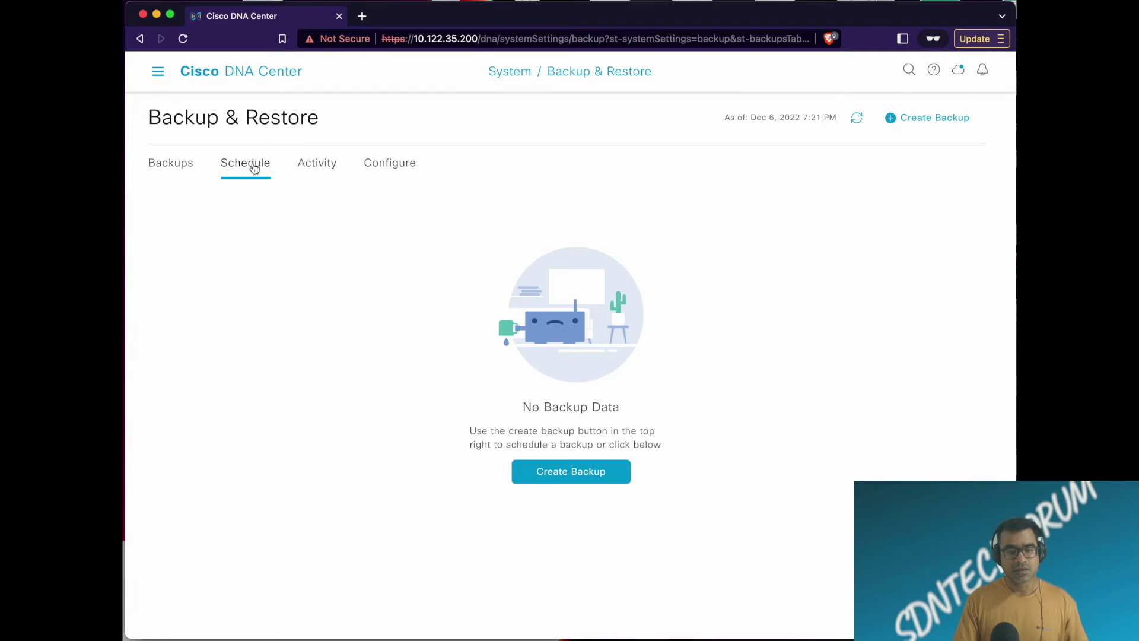
click(584, 474)
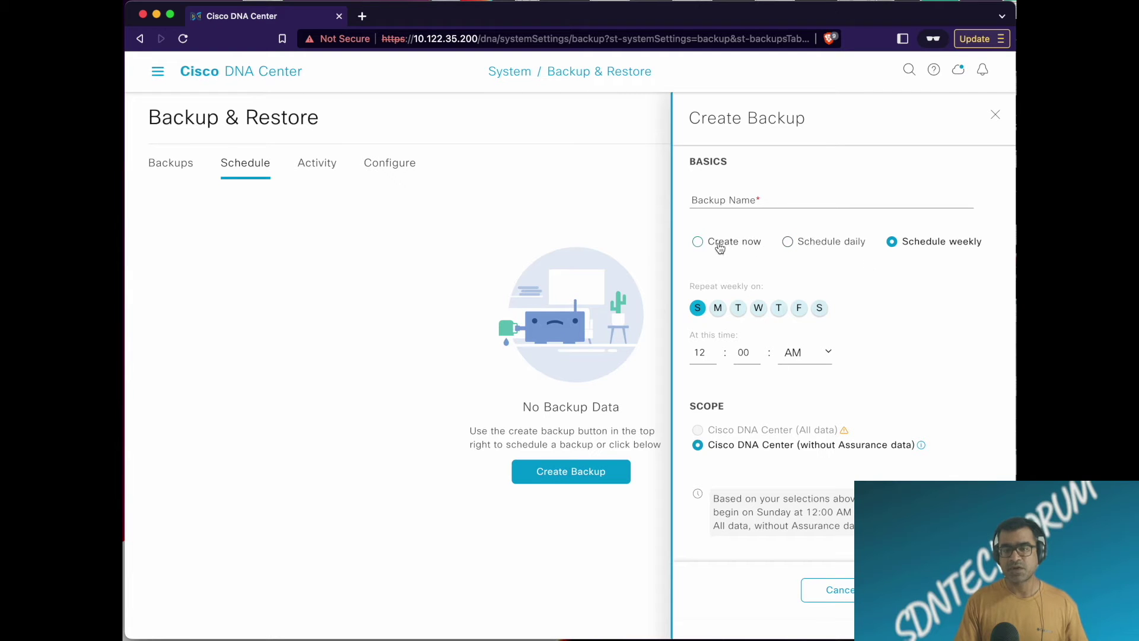
click(996, 116)
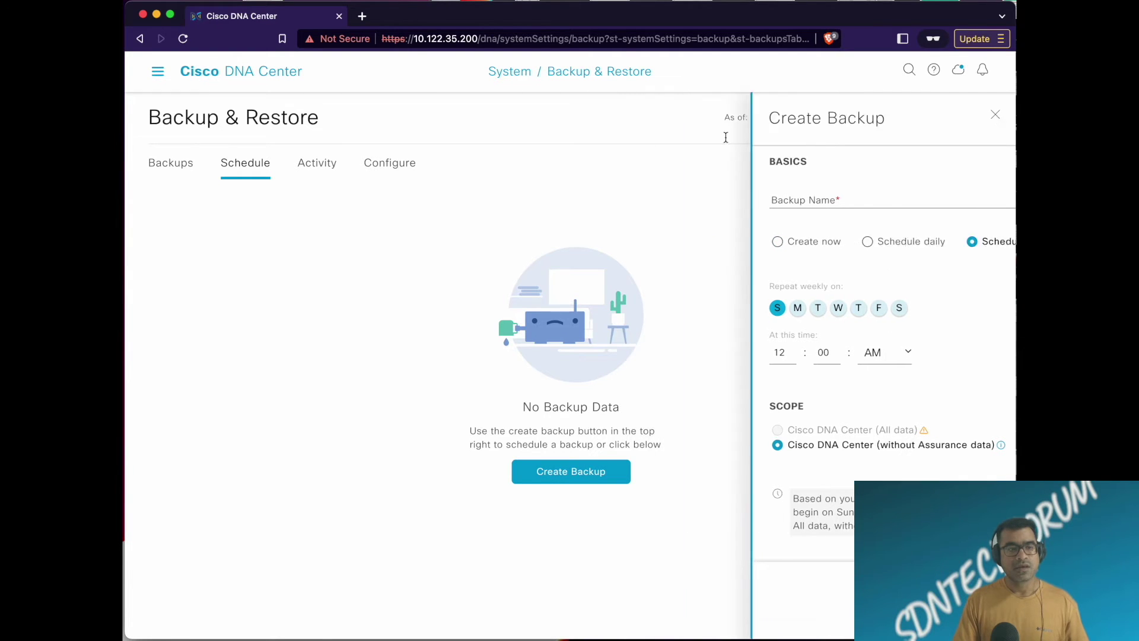
click(185, 164)
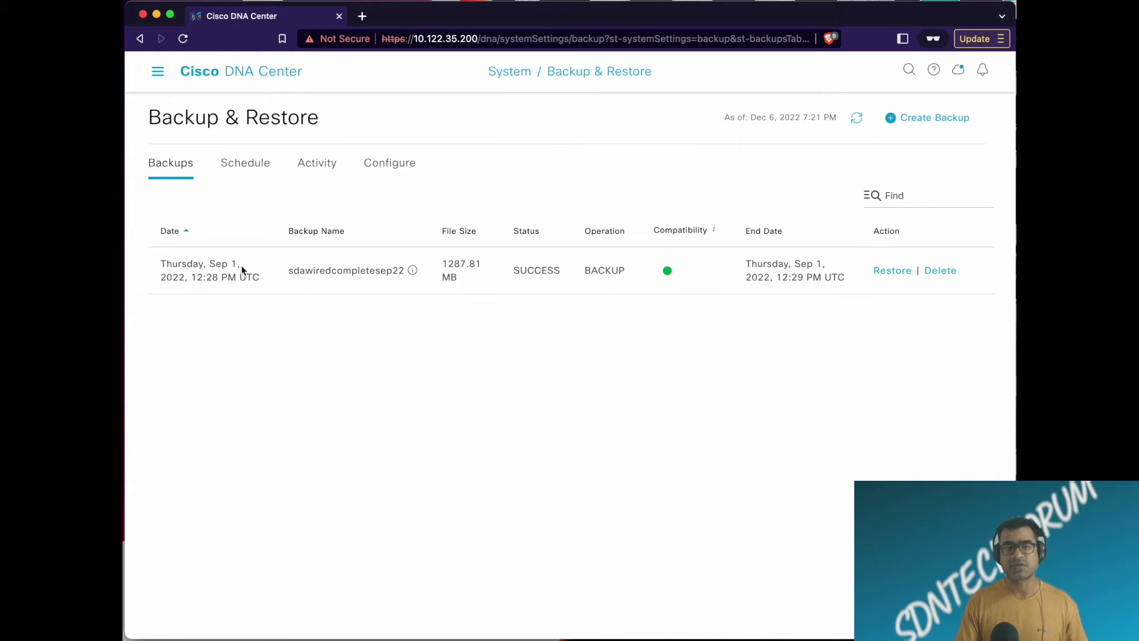
View the backup Activity tab, then switch SecureCRT to the backup server session.
click(325, 162)
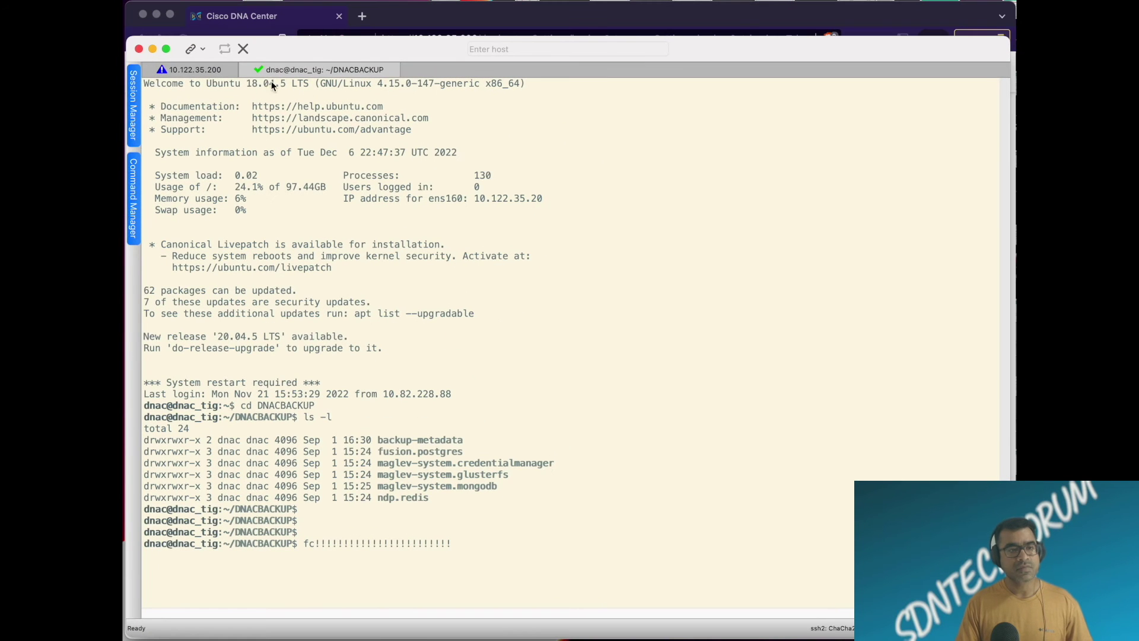
click(199, 73)
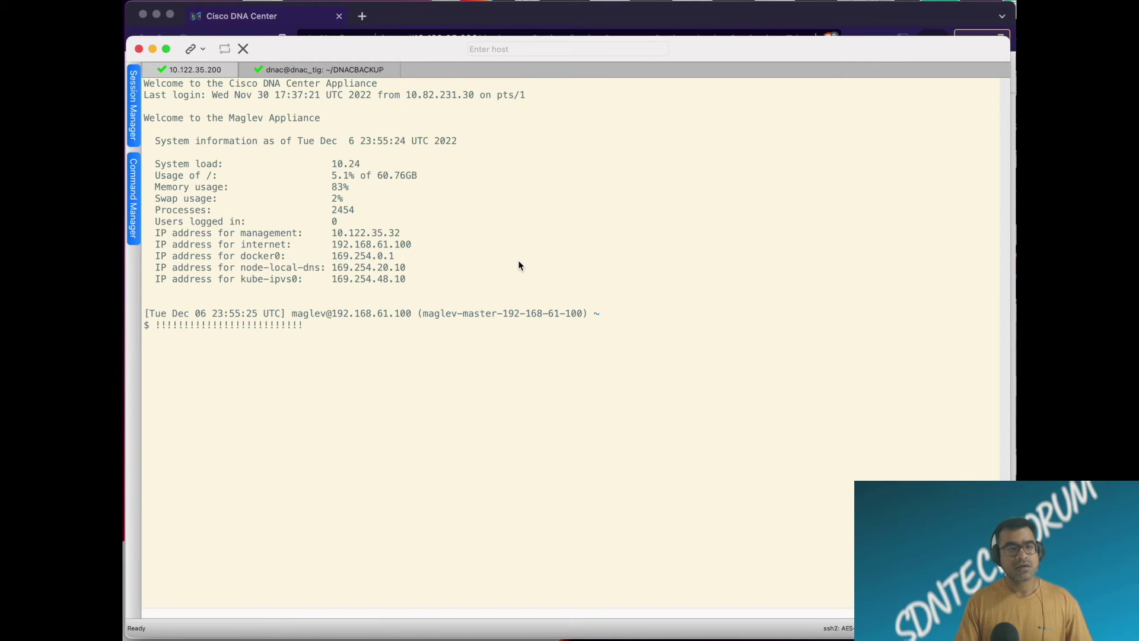
click(302, 70)
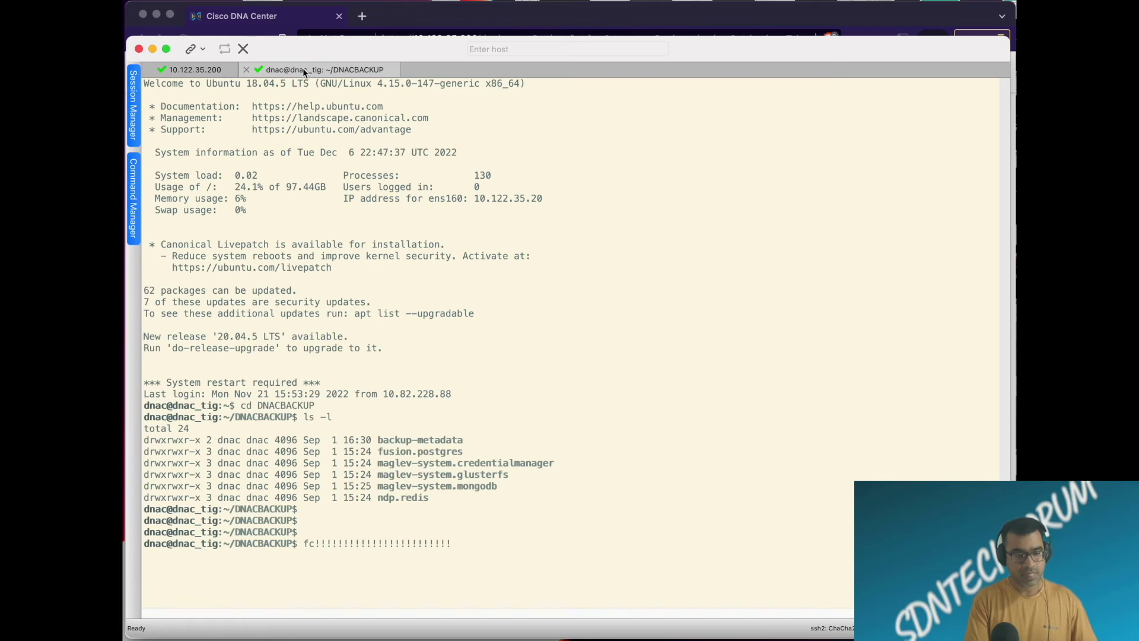
Run pwd and ls -l in /home/dnac/DNACBACKUP to list the September backup directories.
key(Return)
key(Return)
key(Return)
key(Return)
key(Return)
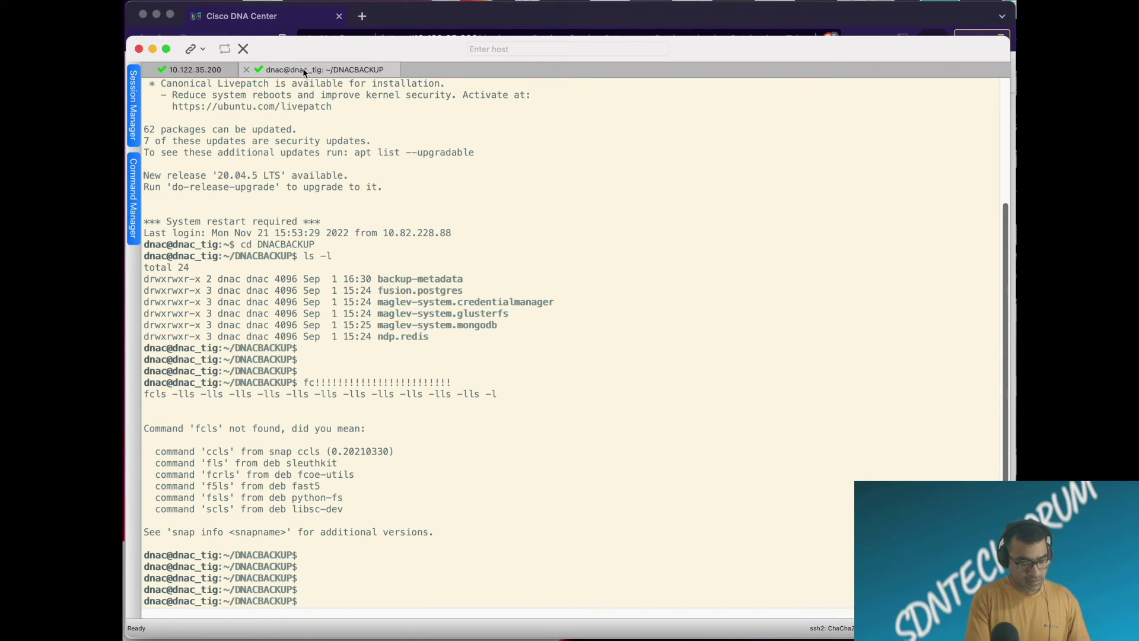
text(pwd)
key(Return)
key(Return)
key(Return)
key(Return)
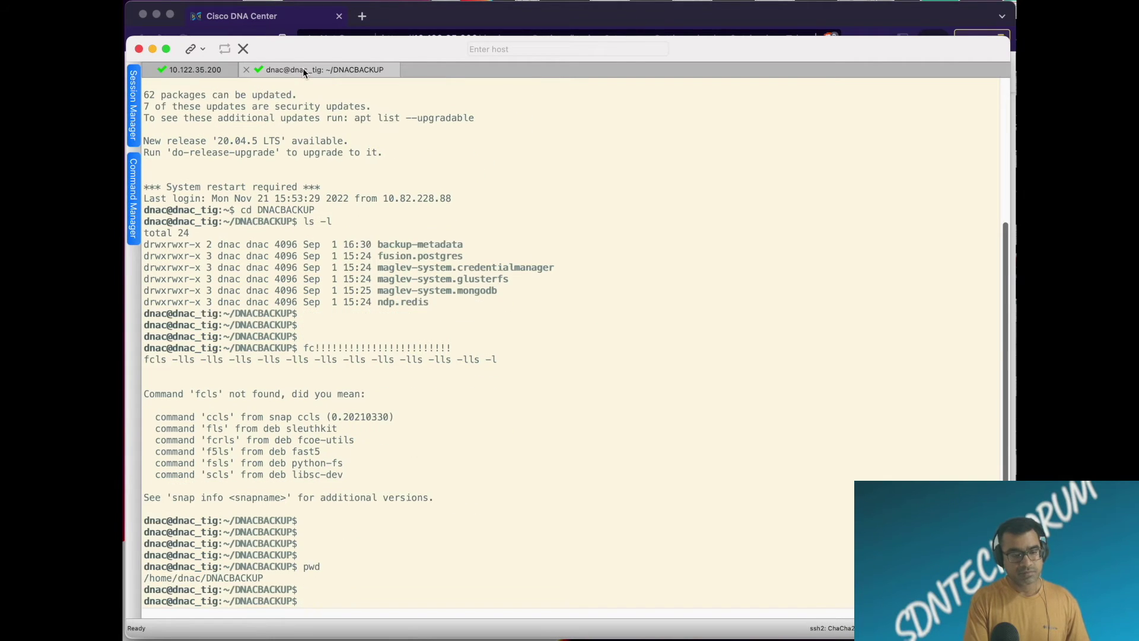
text(ls -l)
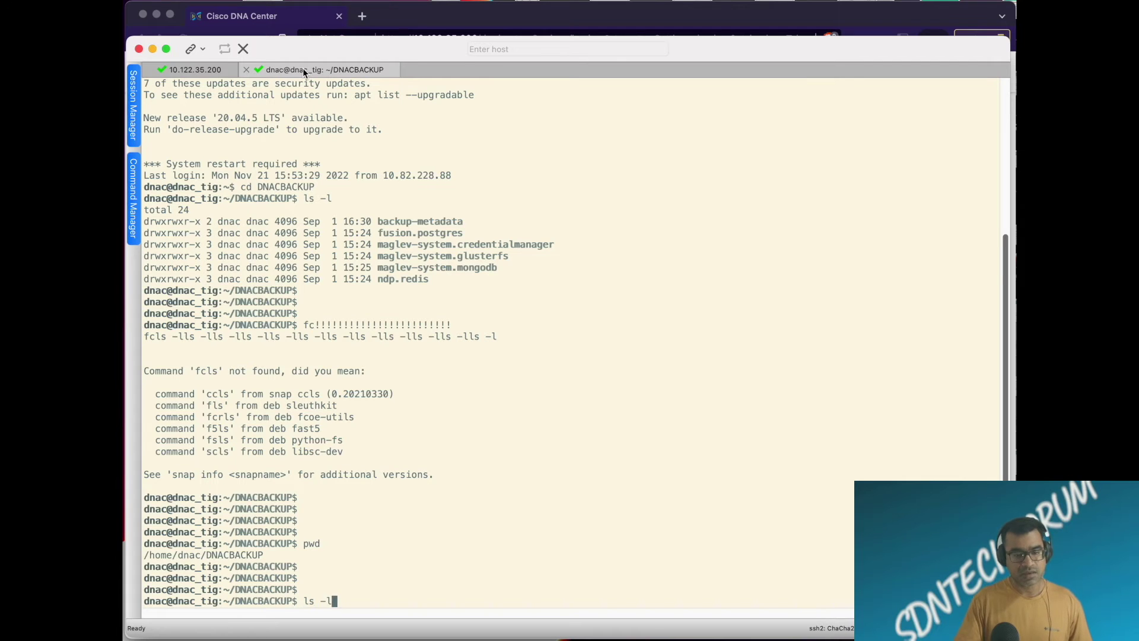
key(Return)
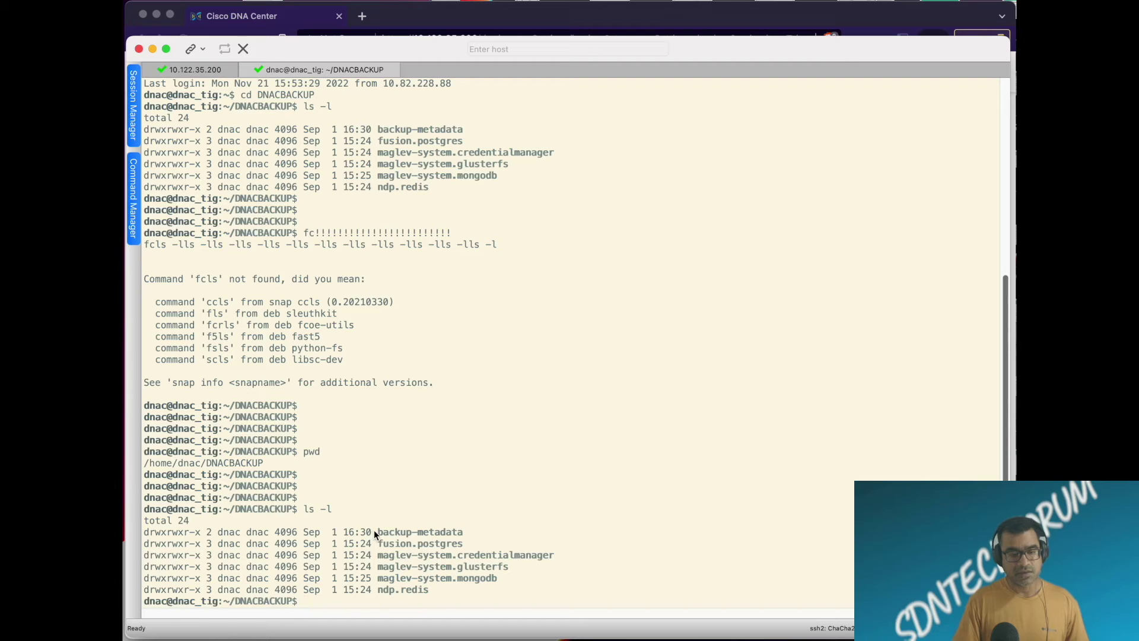
drag(374, 529, 504, 591)
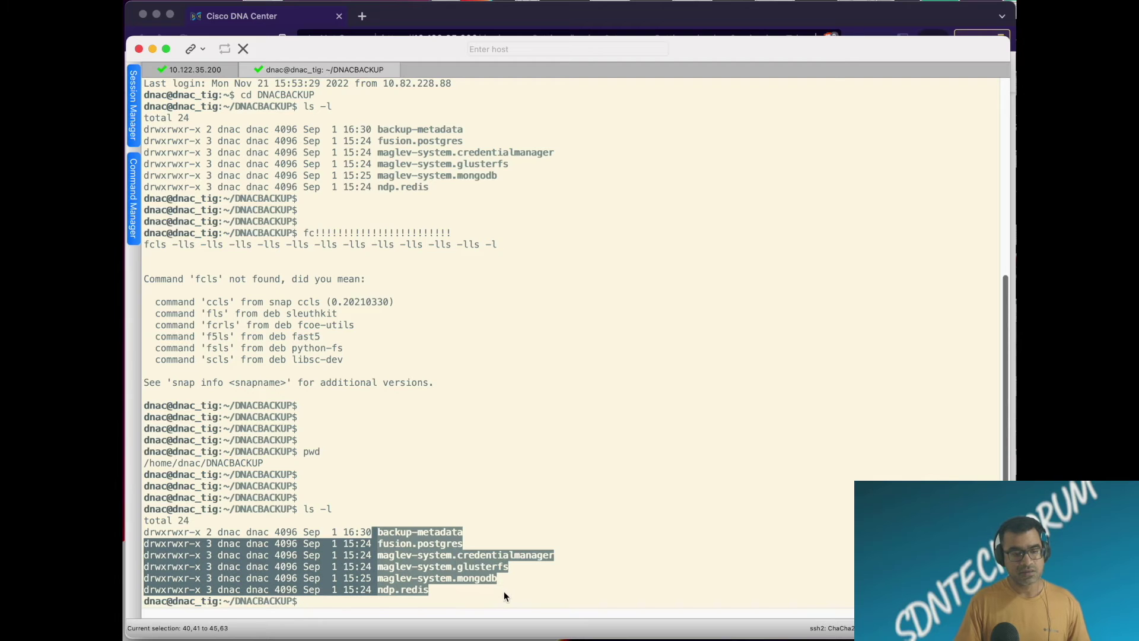
click(545, 456)
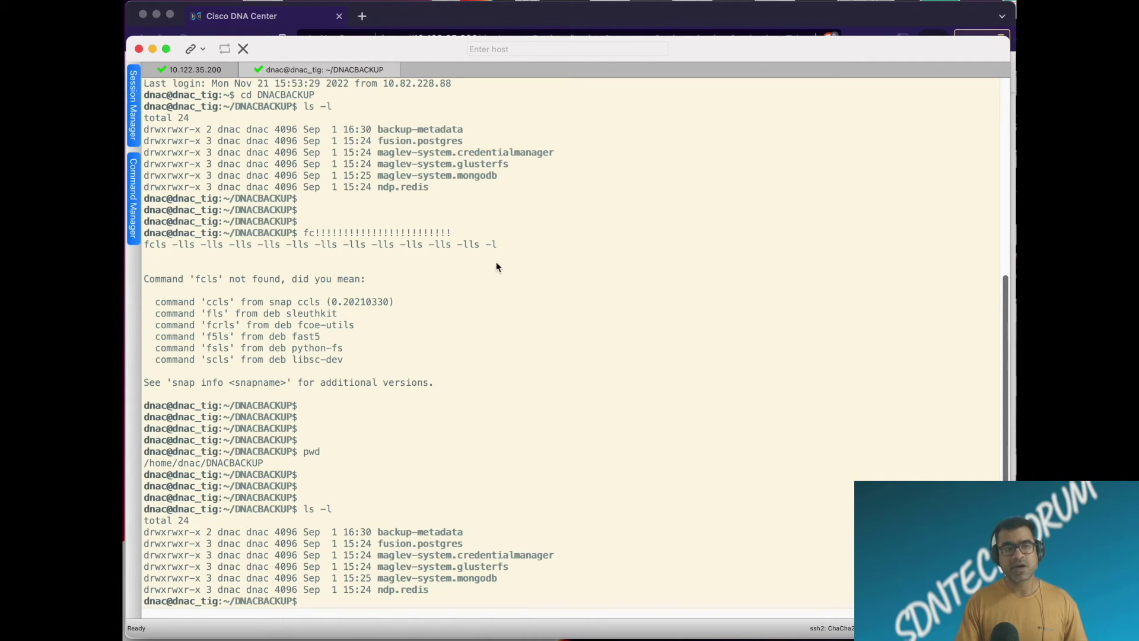
Bring Chrome forward and show the Backups tab, still listing only sdawiredcompletesep22.
click(457, 12)
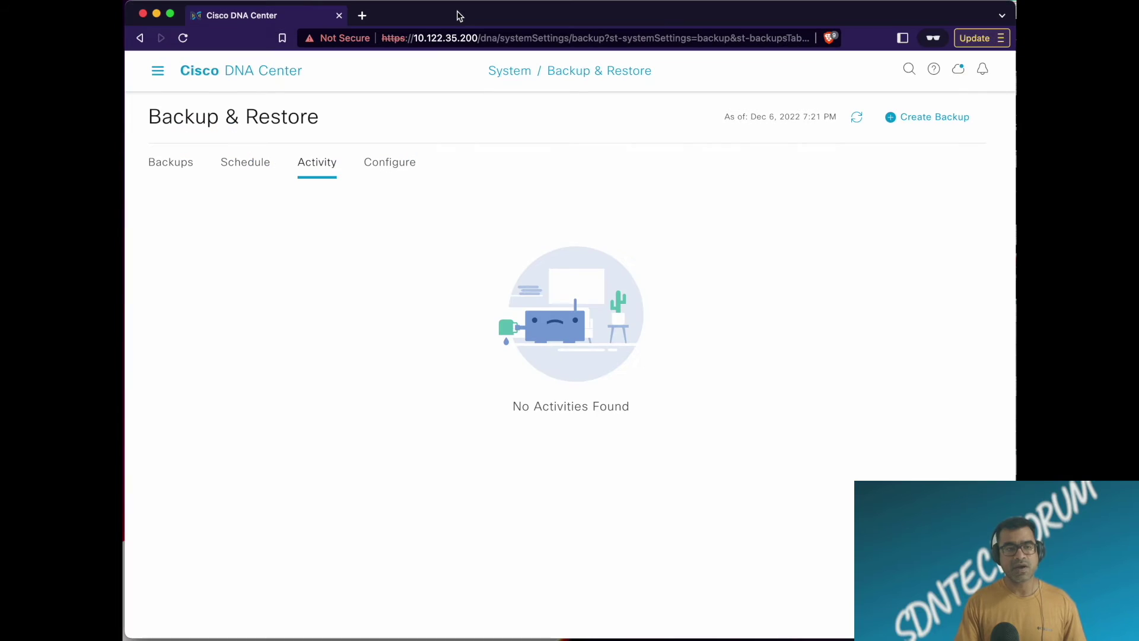
click(159, 165)
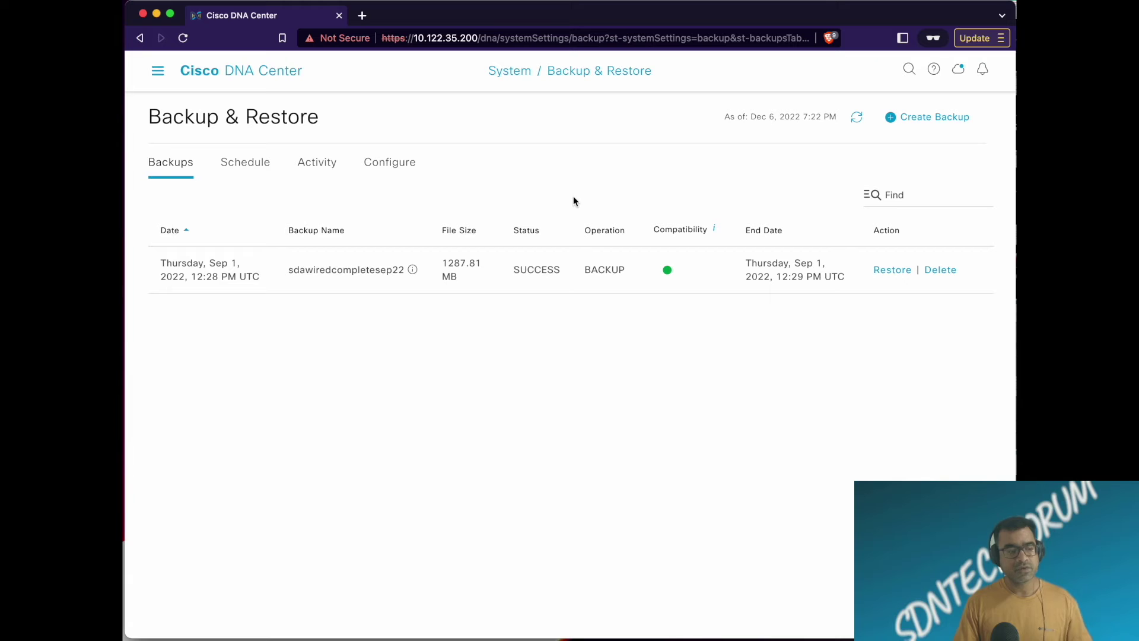
Look up the vsftpd status check command in the Configure DNAC Backup PDF.
key(ctrl+Up)
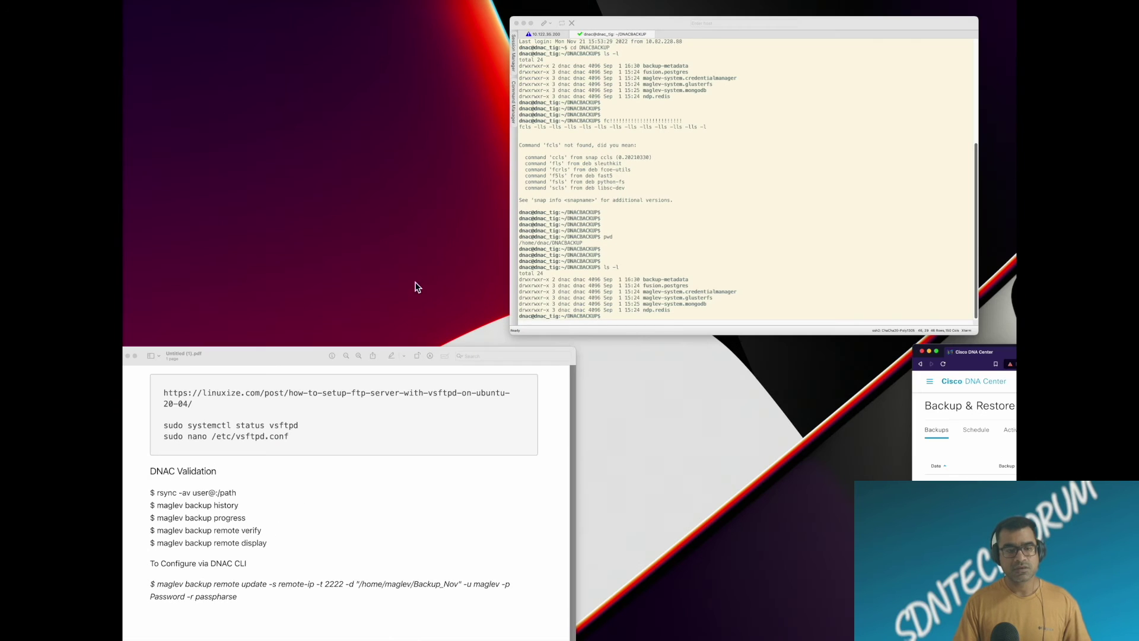
click(475, 418)
scroll(466, 148, up, 5)
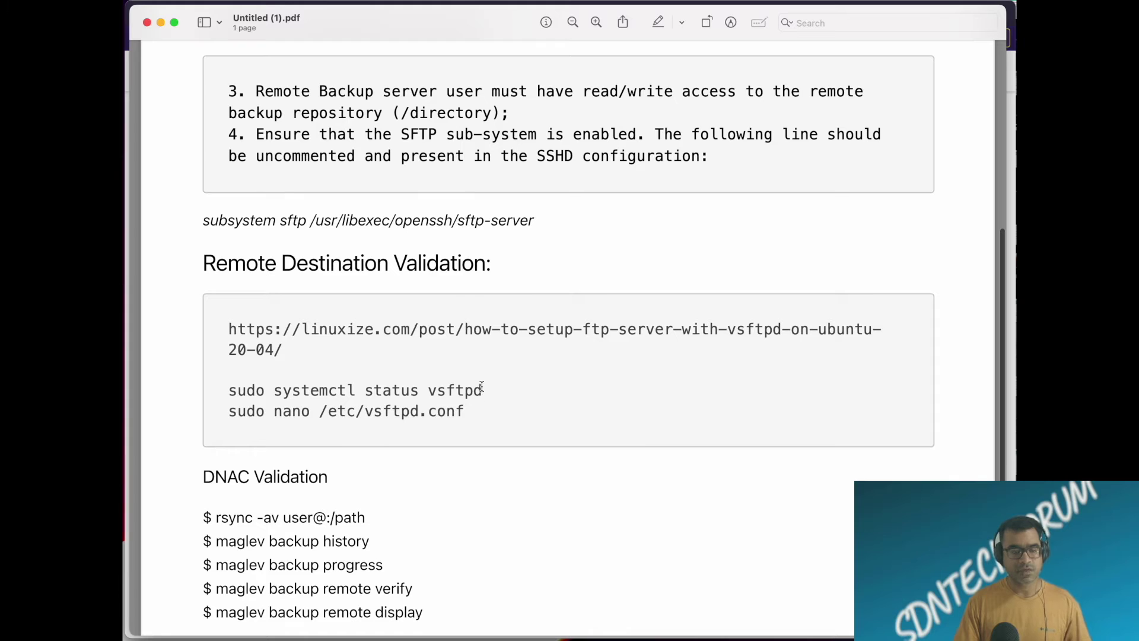
drag(482, 391, 221, 389)
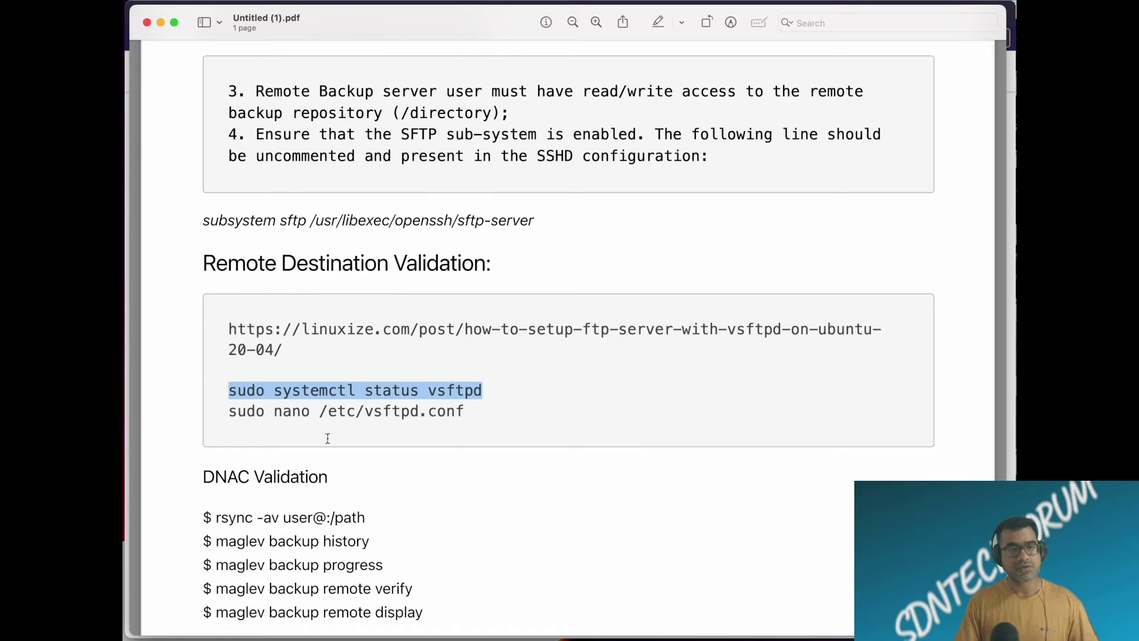
drag(453, 27, 450, 27)
key(super+Tab)
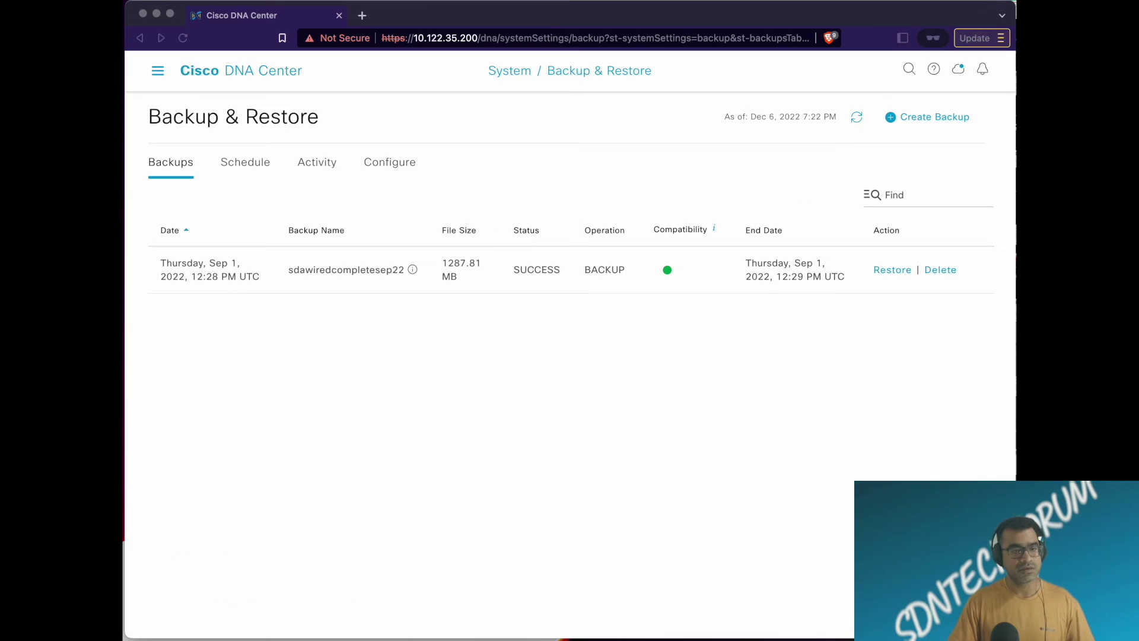
Run 'sudo systemctl status vsftpd' to confirm it's running, then switch to the 10.122.35.200 session.
key(ctrl+Up)
click(422, 376)
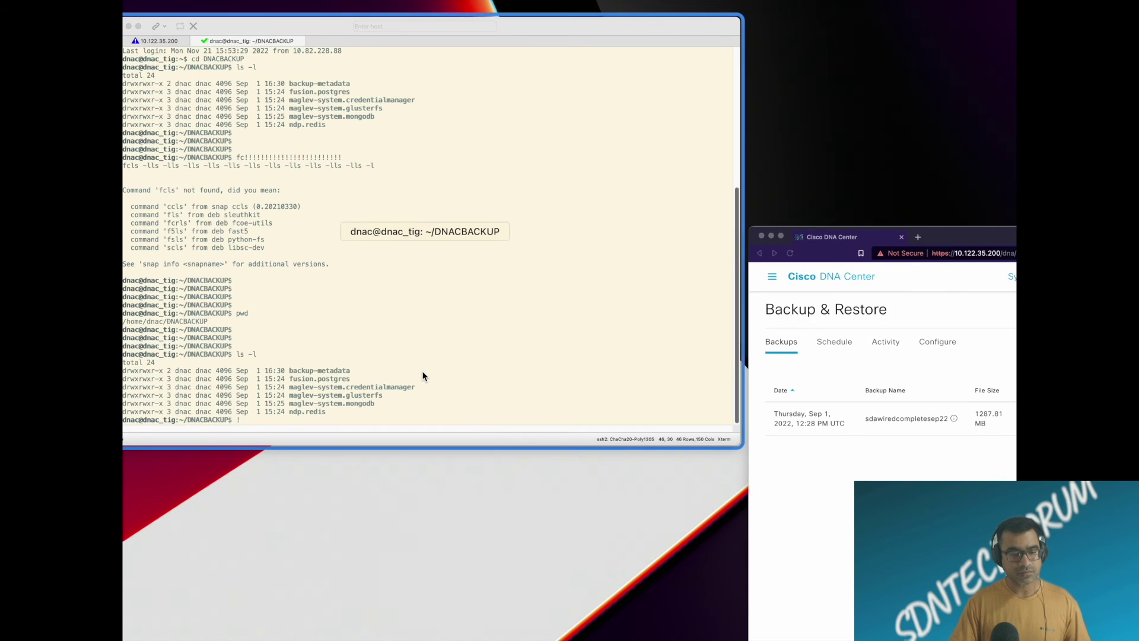
key(BackSpace)
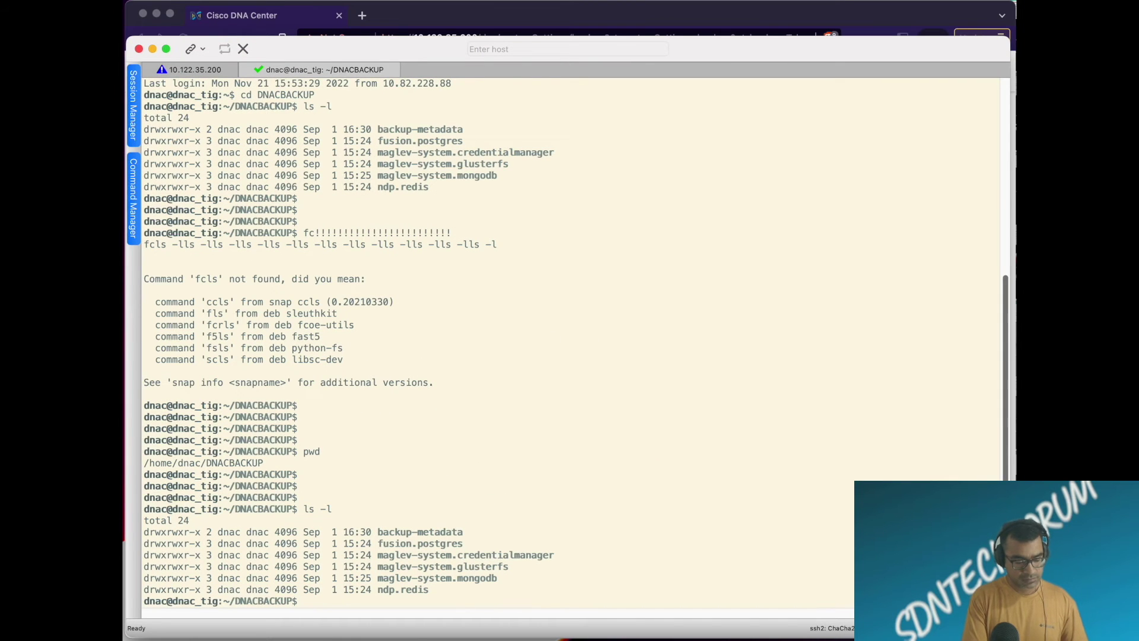
key(Return)
key(Return)
key(Return)
text(sudo systemctl status vsftpd)
key(Return)
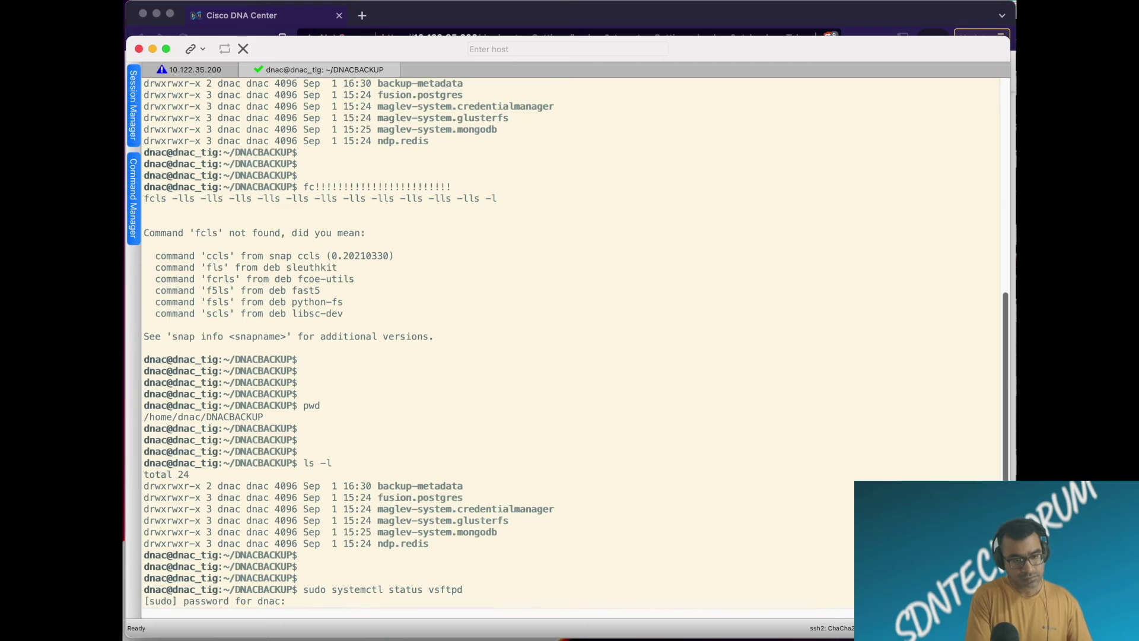
key(Return)
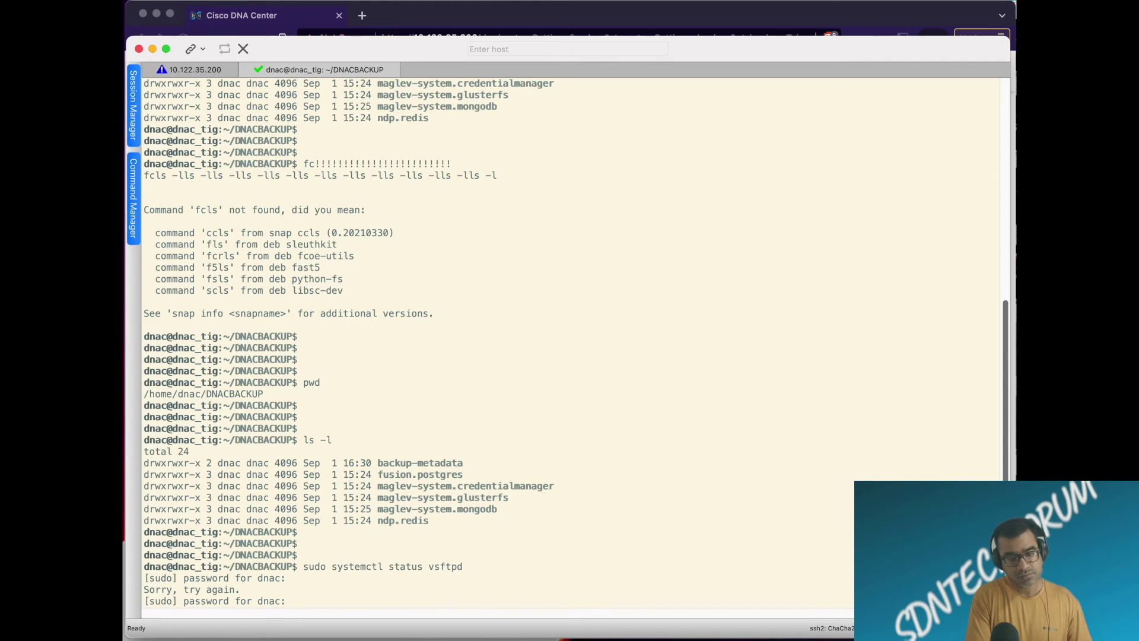
key(Return)
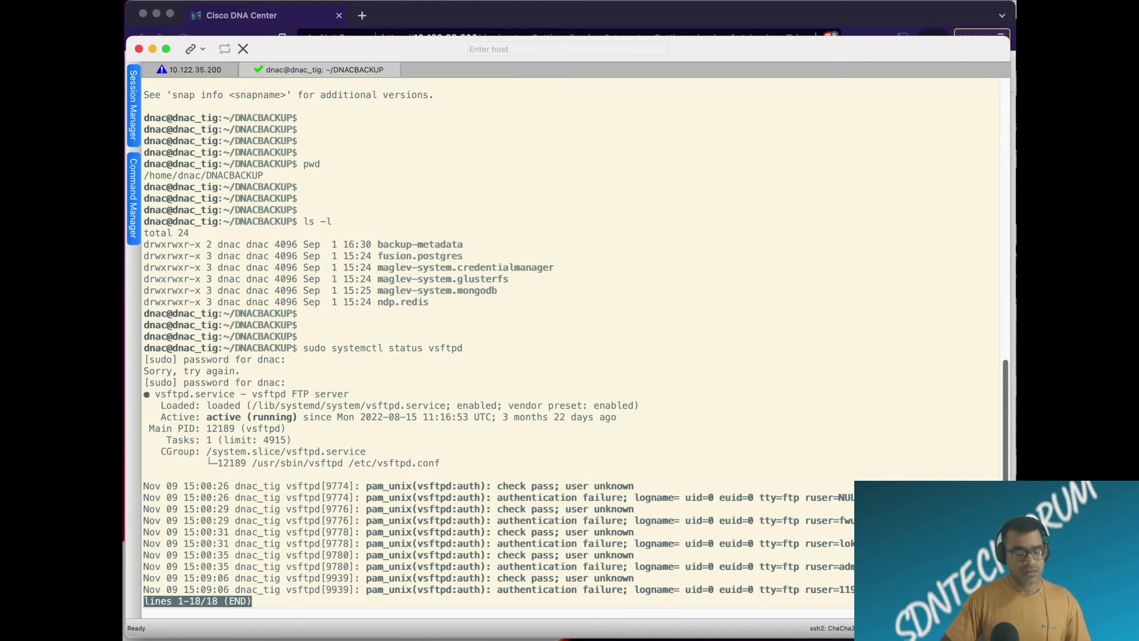
key(q)
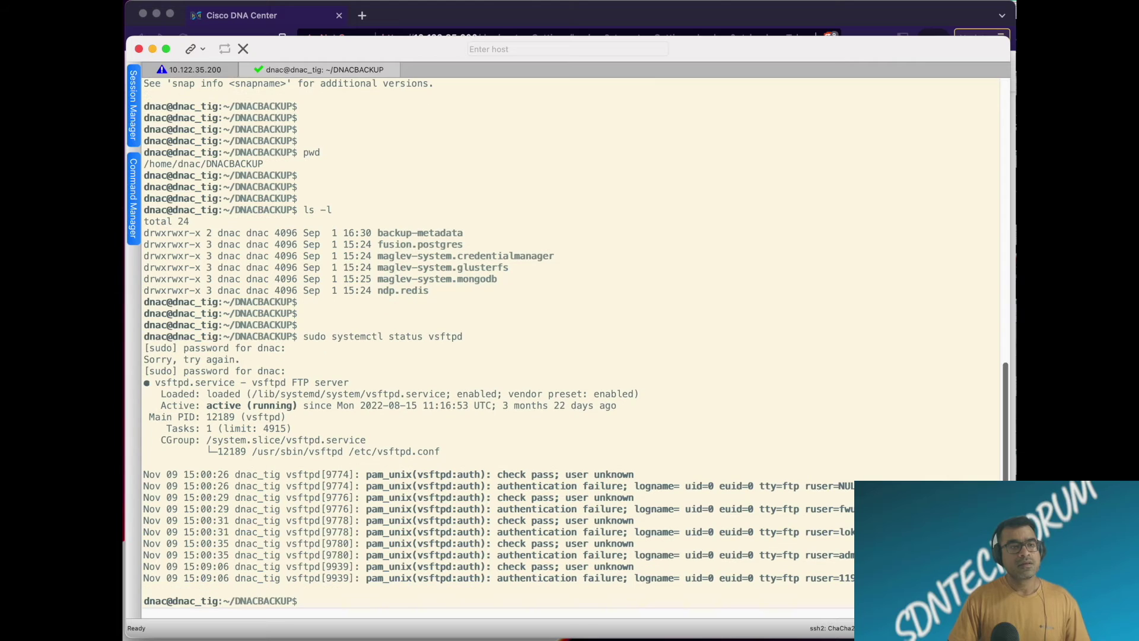
click(206, 69)
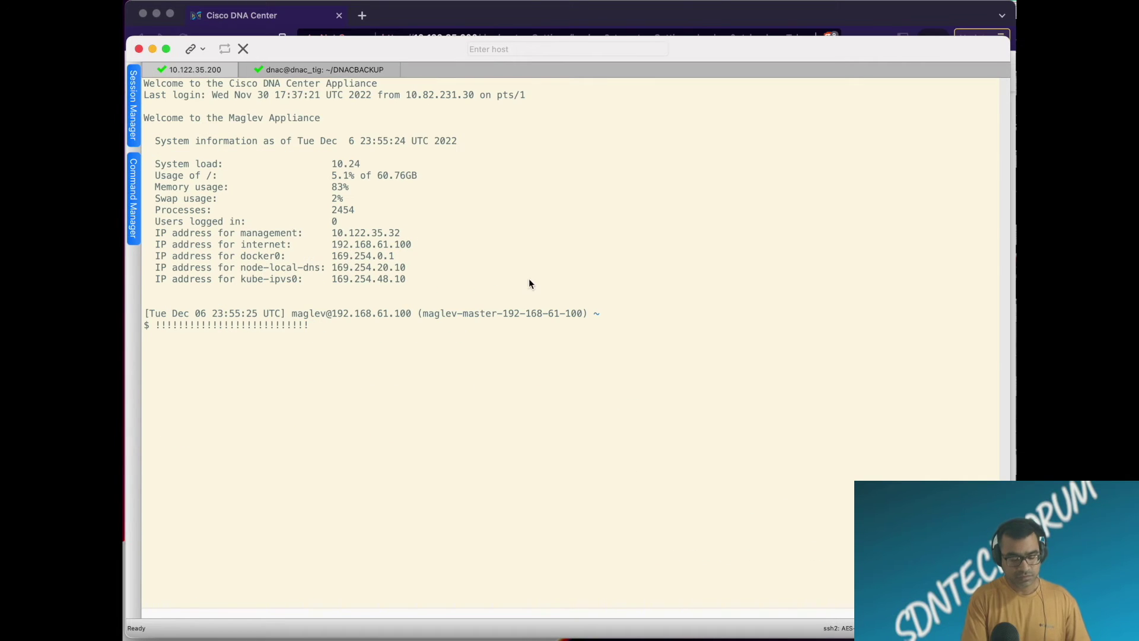
Run 'maglev backup history' on the appliance, entering the admin password; no backups are listed.
key(Return)
key(Return)
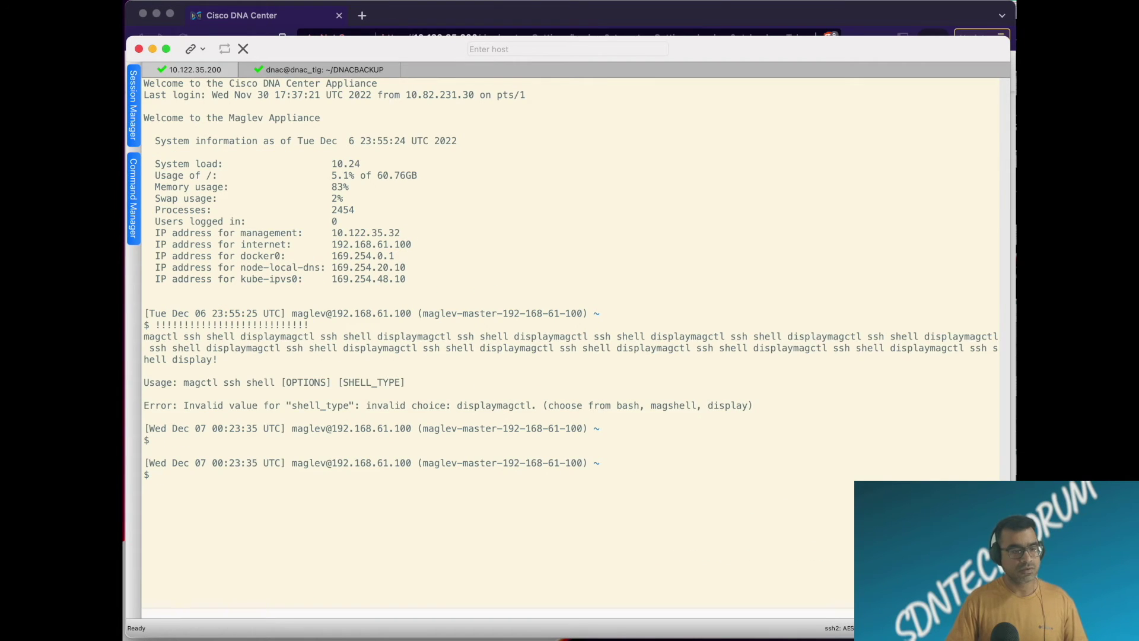
key(super+Tab)
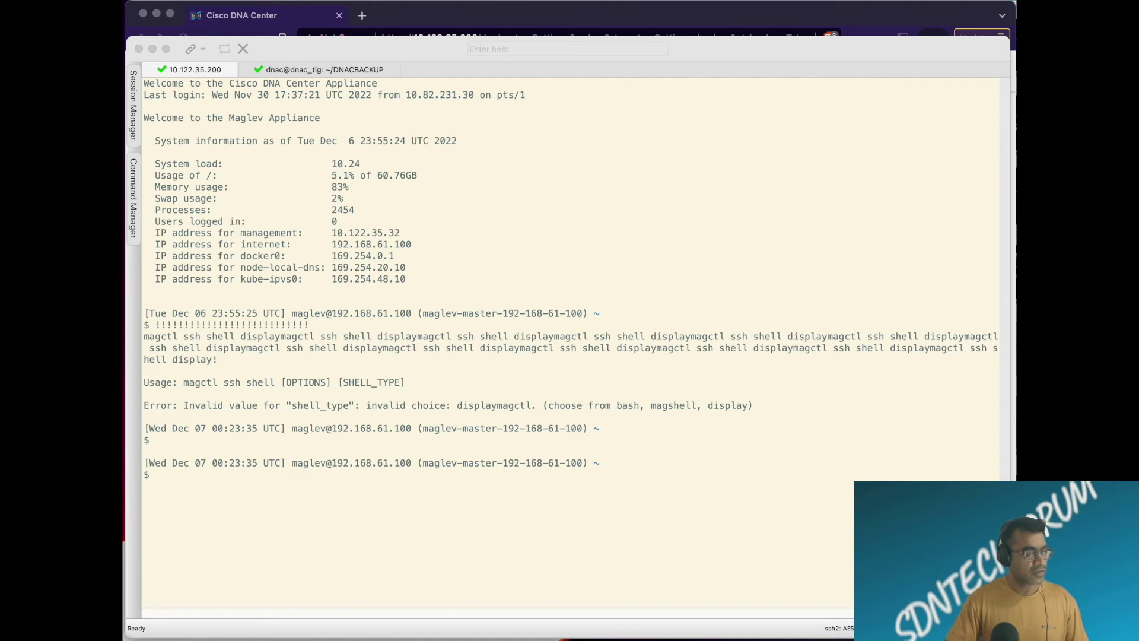
click(339, 531)
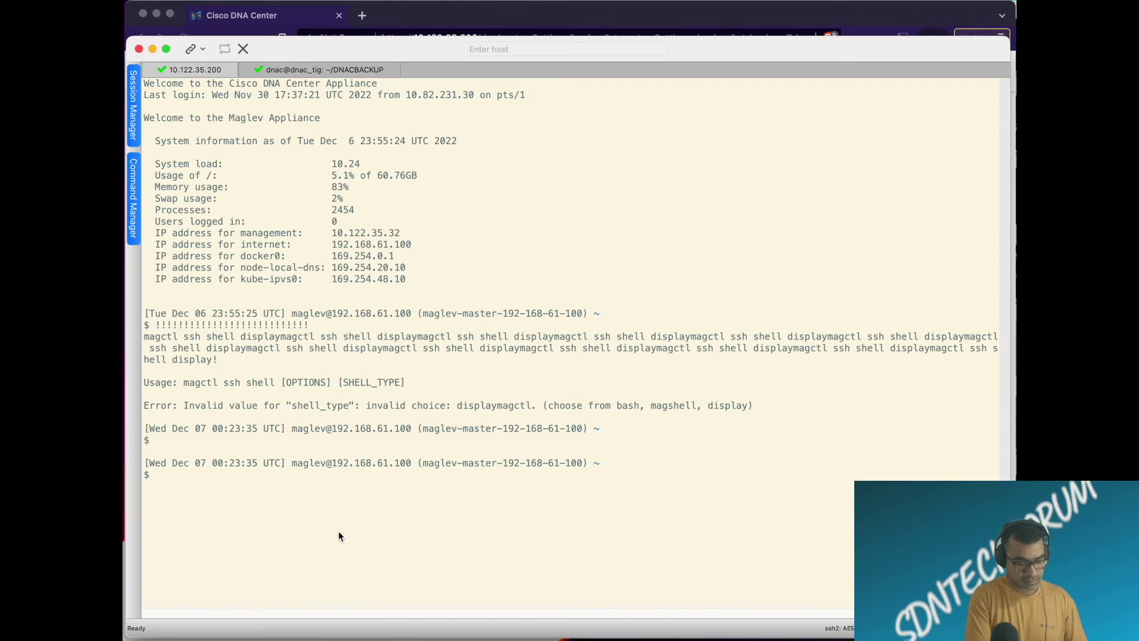
text(maglev )
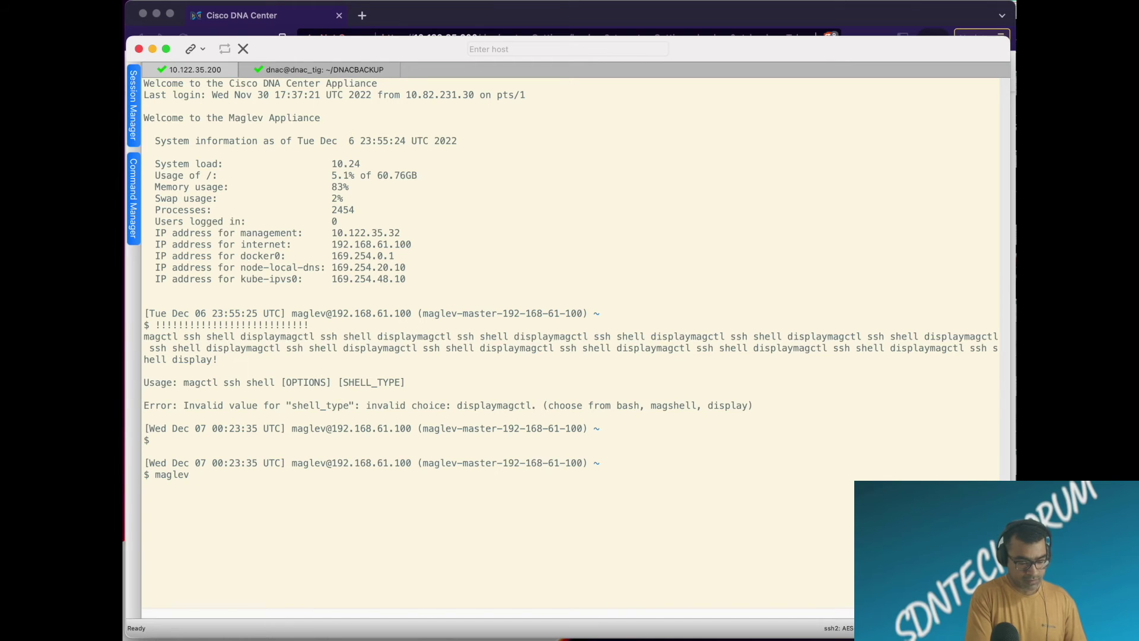
text(backup history)
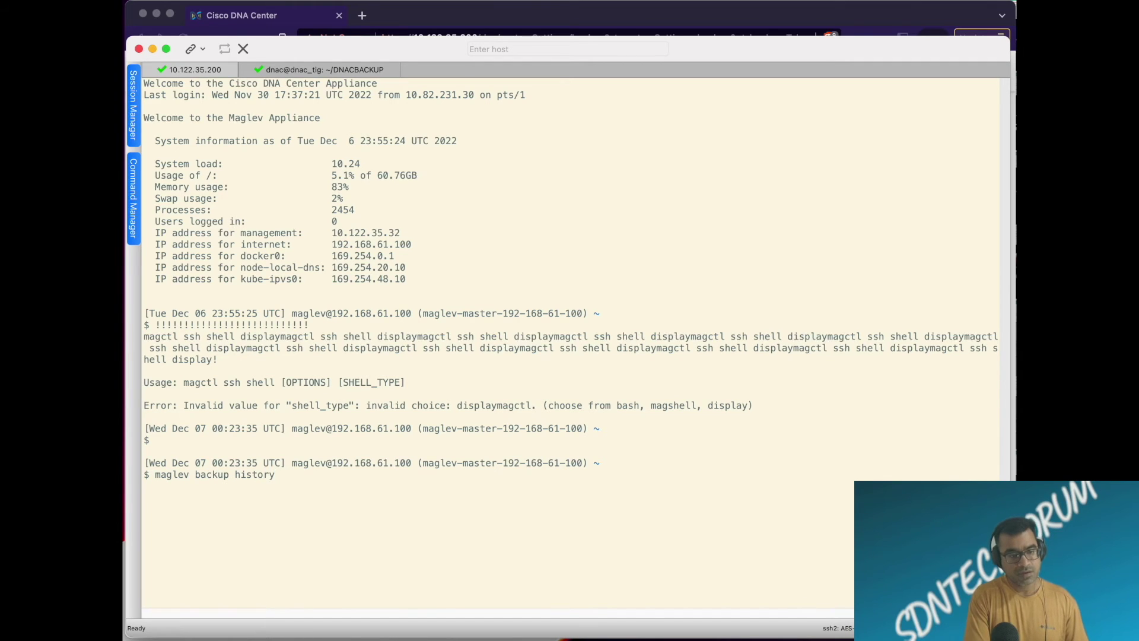
key(Return)
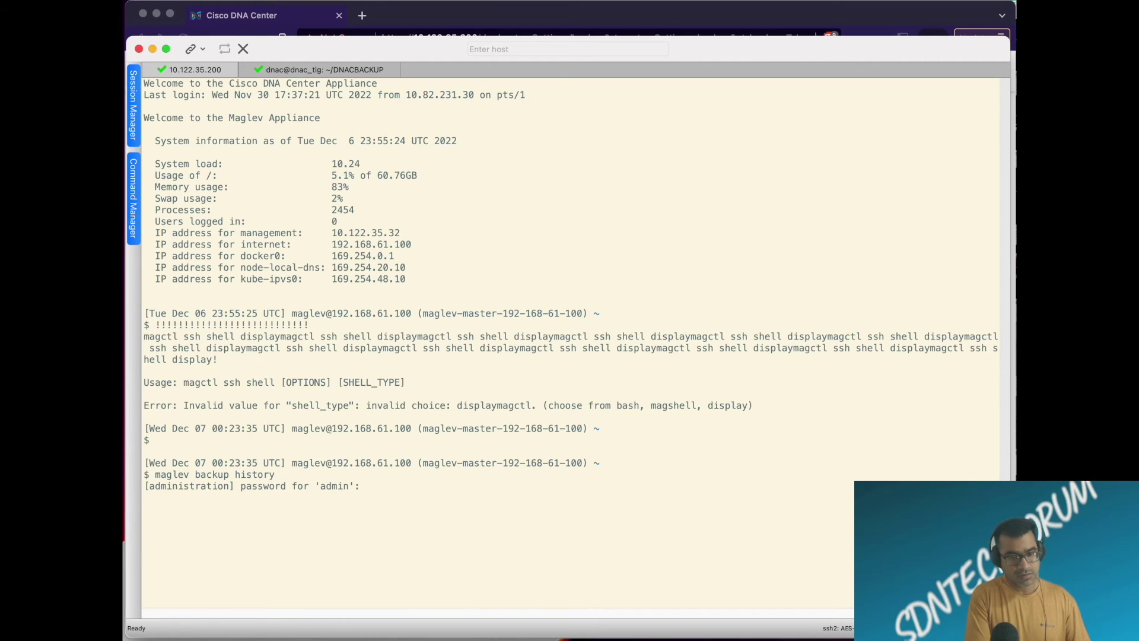
key(Return)
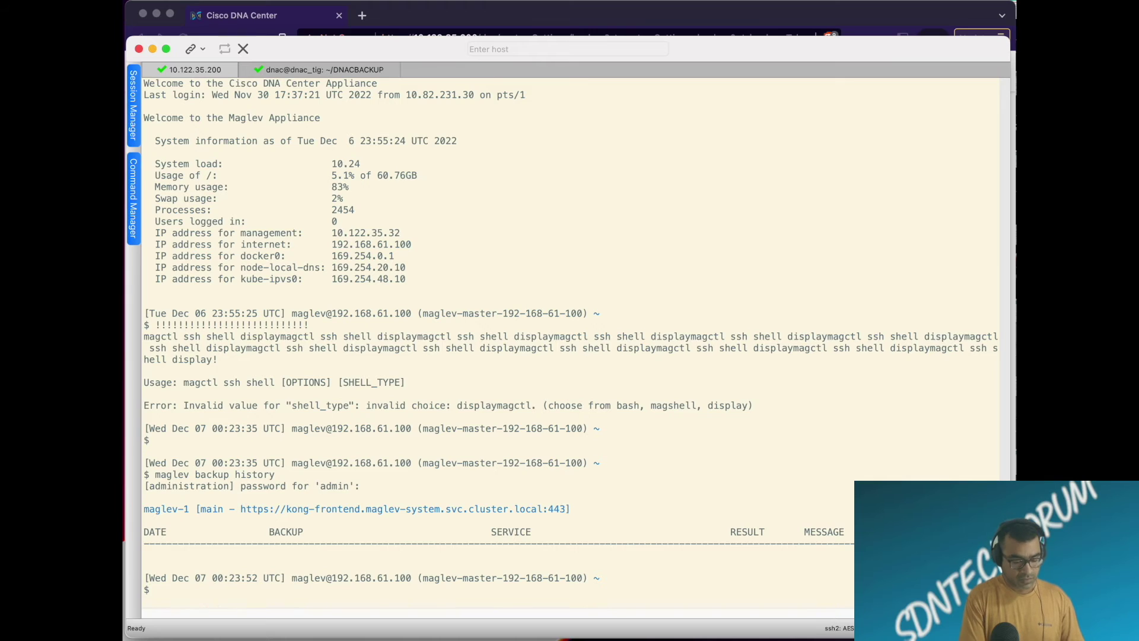
key(Return)
key(Return)
Display the remote backup server settings with 'maglev backup remote display'.
key(Up)
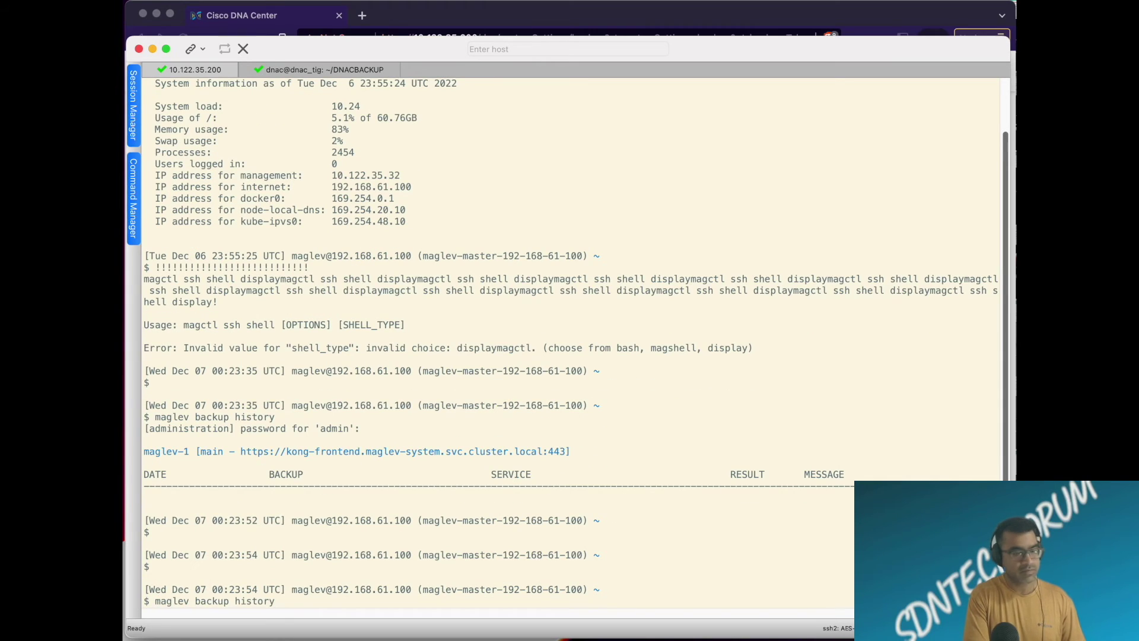
key(BackSpace)
key(BackSpace)
key(BackSpace)
key(BackSpace)
key(BackSpace)
key(BackSpace)
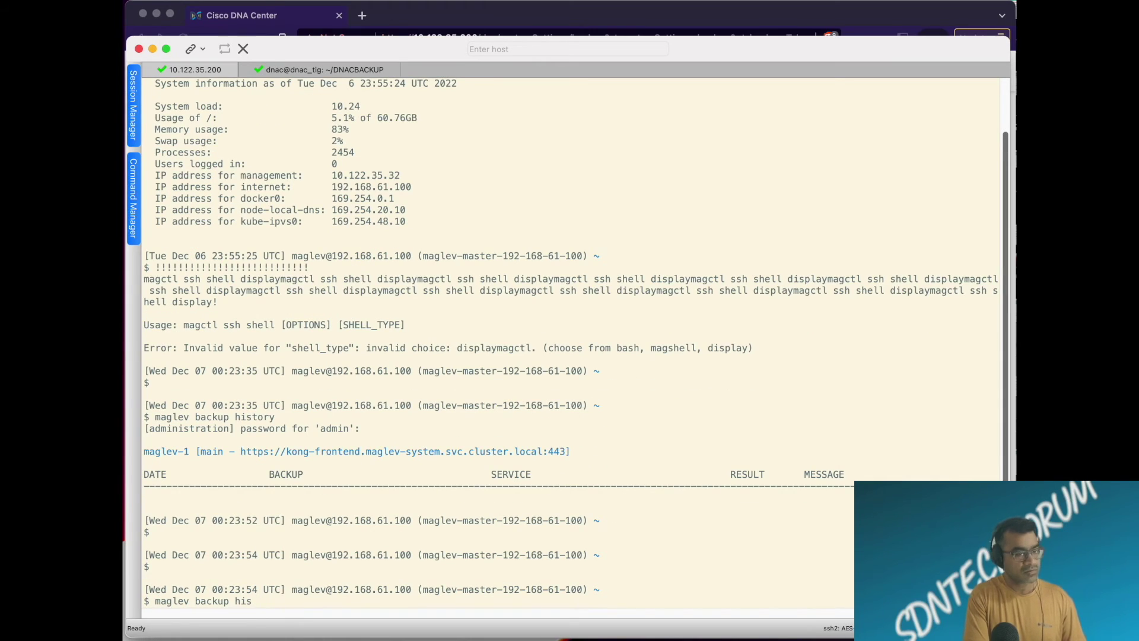
key(BackSpace)
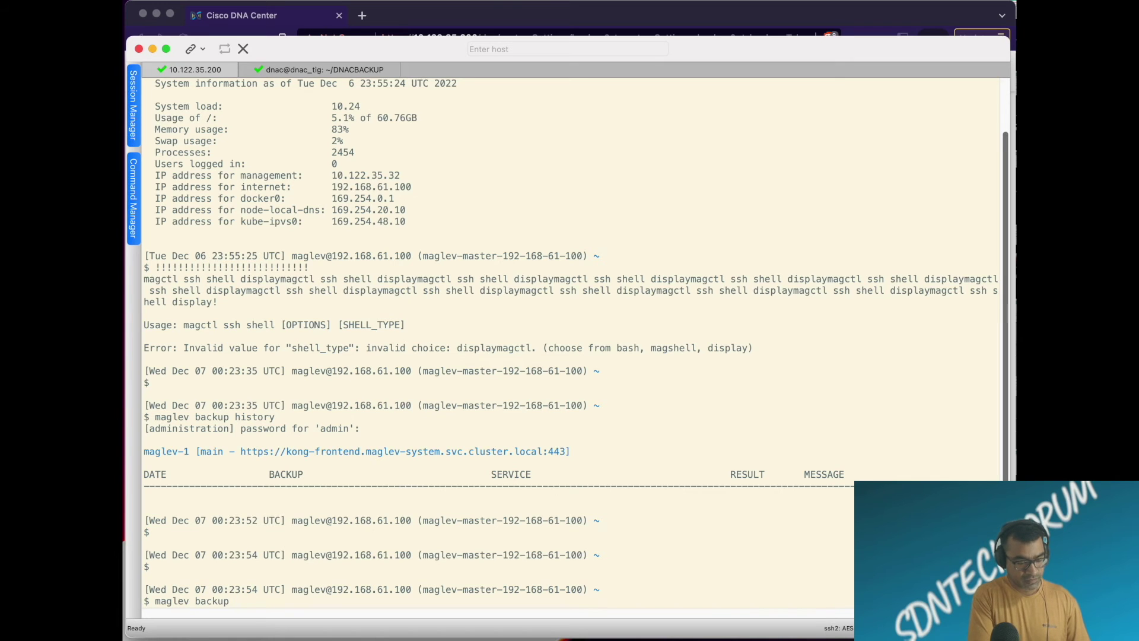
text(remote )
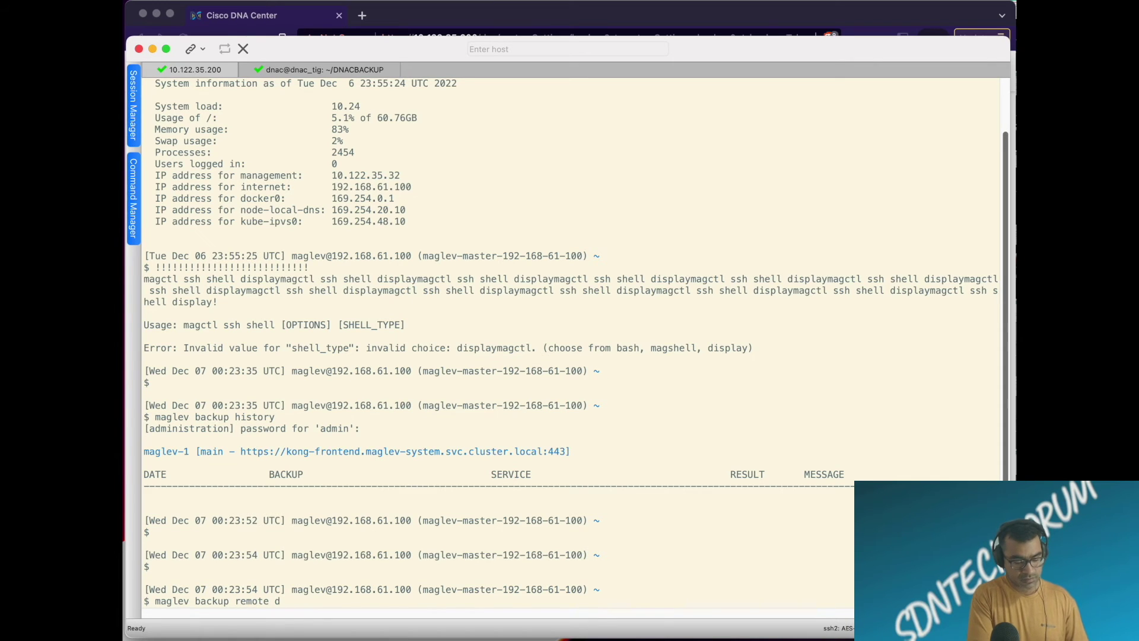
text(display)
key(Return)
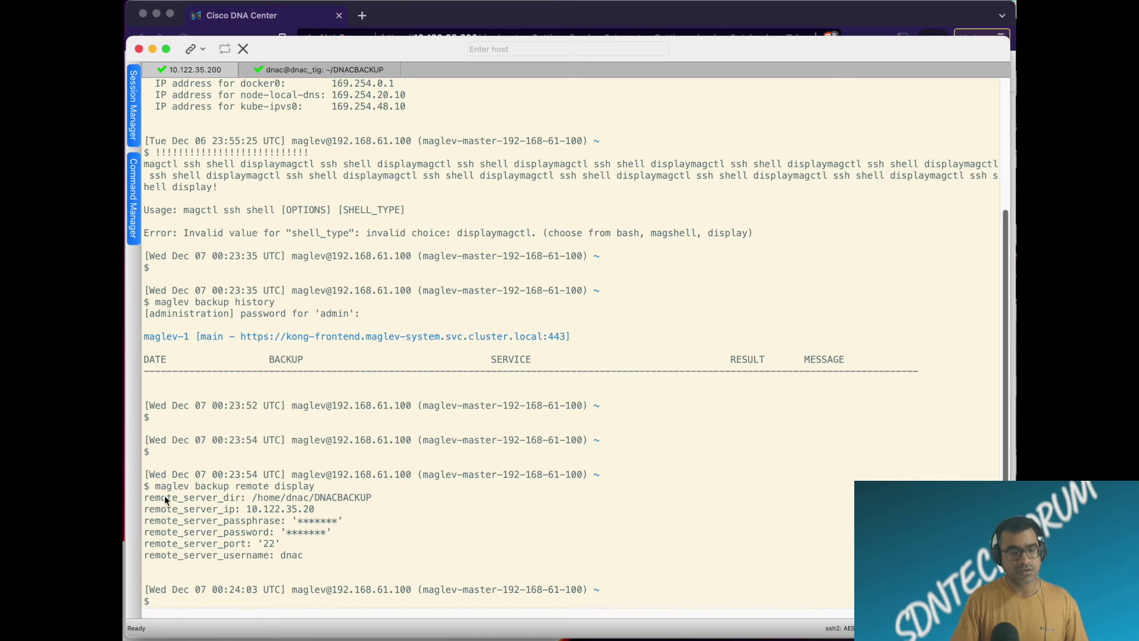
drag(141, 485, 344, 558)
click(587, 540)
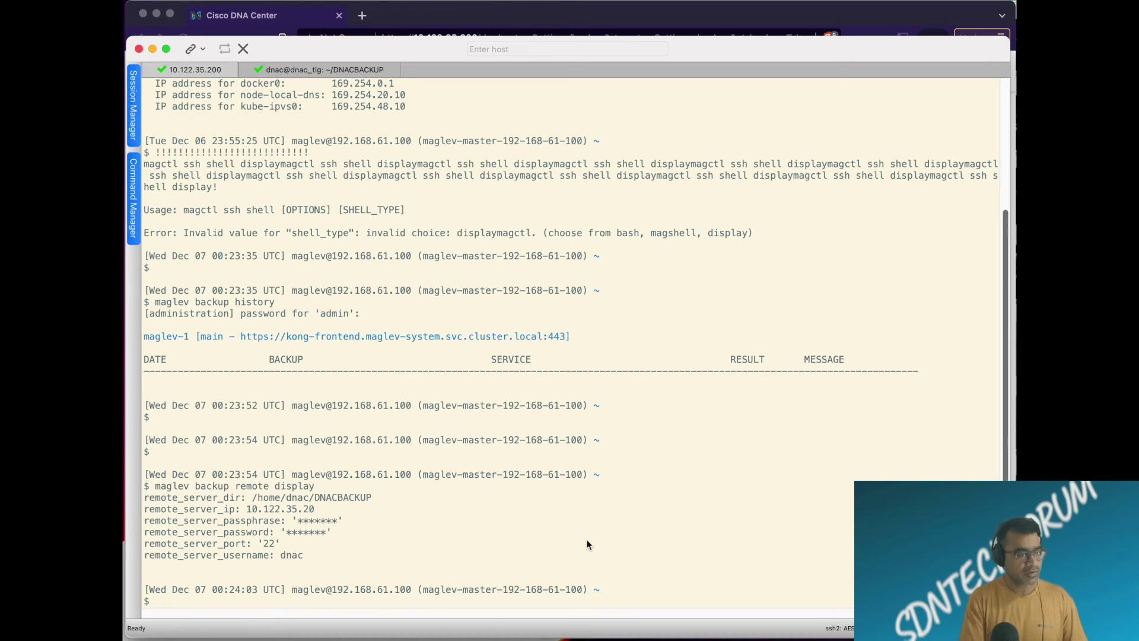
key(Return)
key(Return)
key(Return)
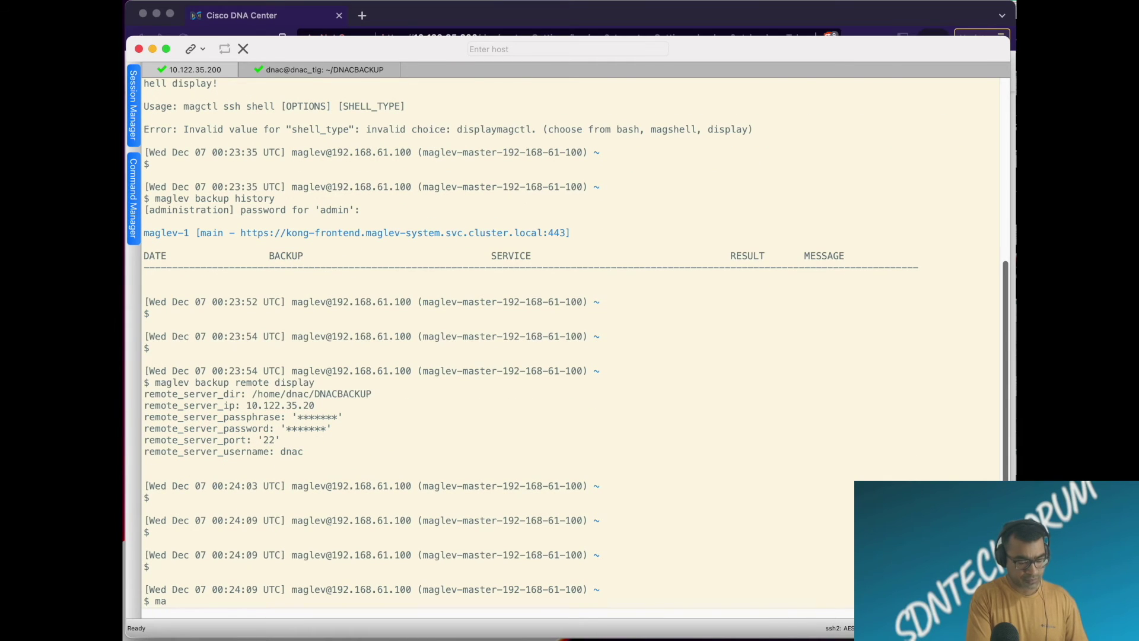
Check current backup status with 'maglev backup progress', which lists nothing.
text(maglev backu)
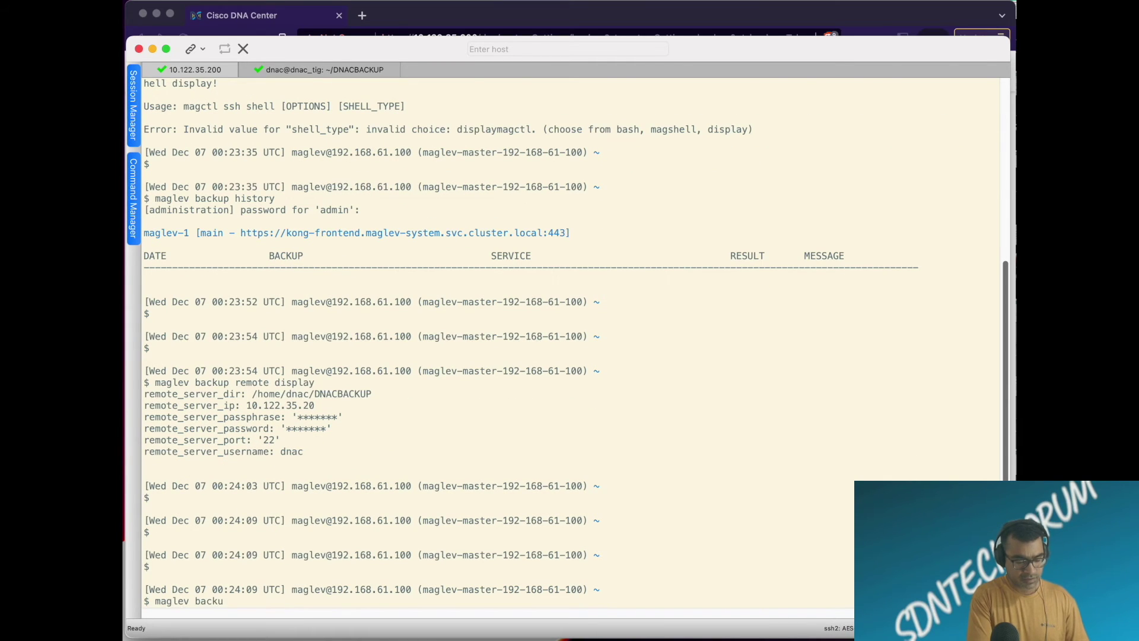
text(p progre)
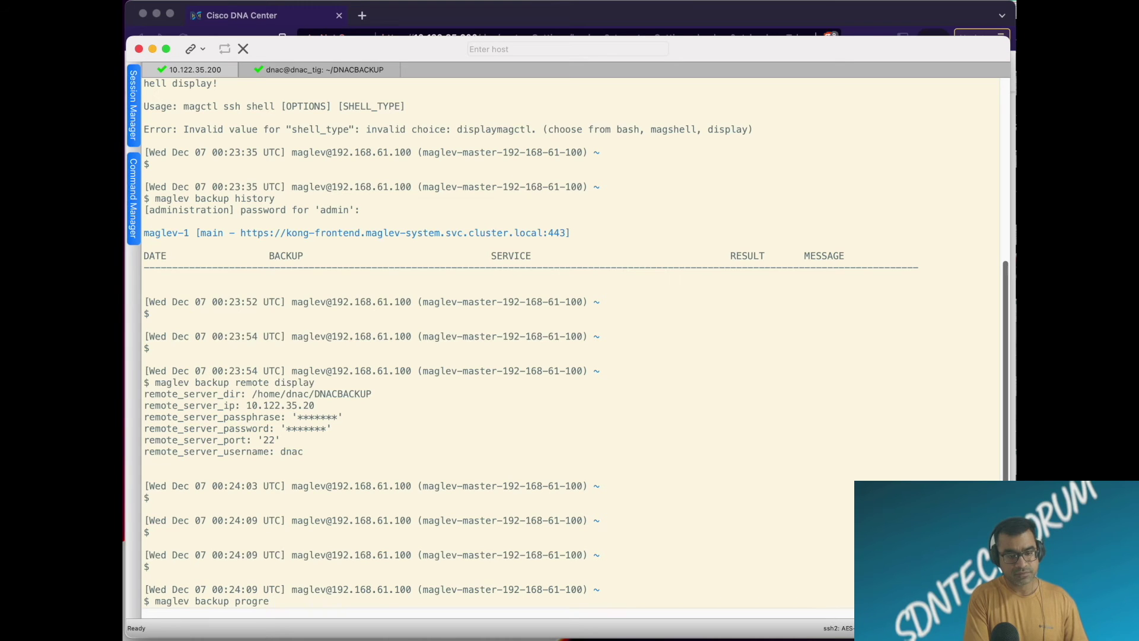
text(ss)
key(Return)
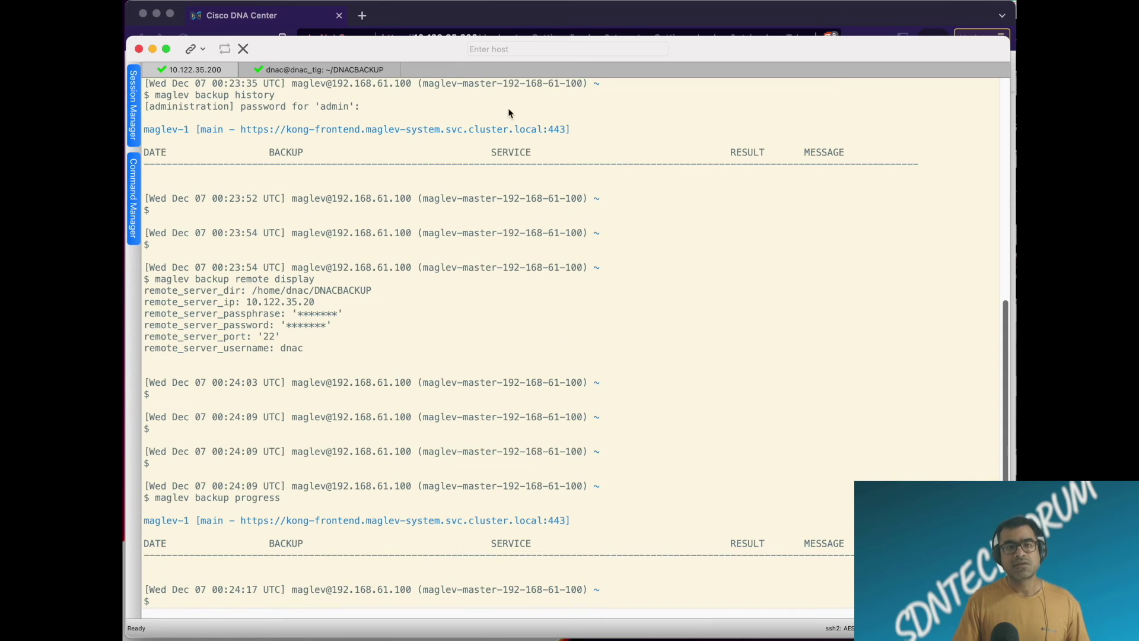
click(549, 23)
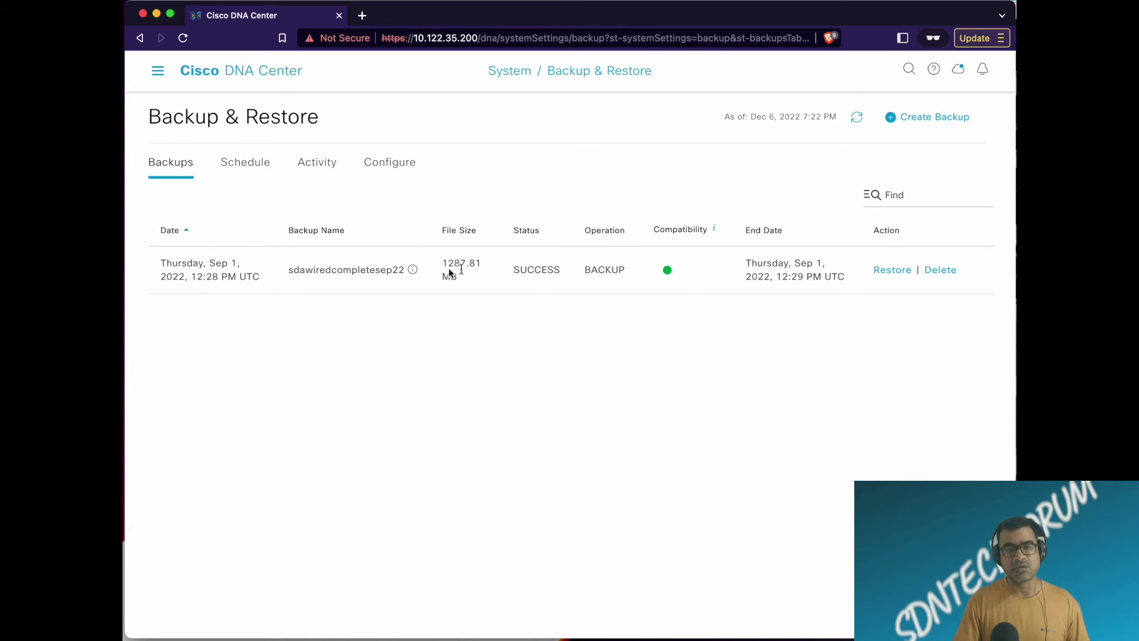
Create an immediate backup named sdawiredall without Assurance data, now running at 11%.
click(936, 122)
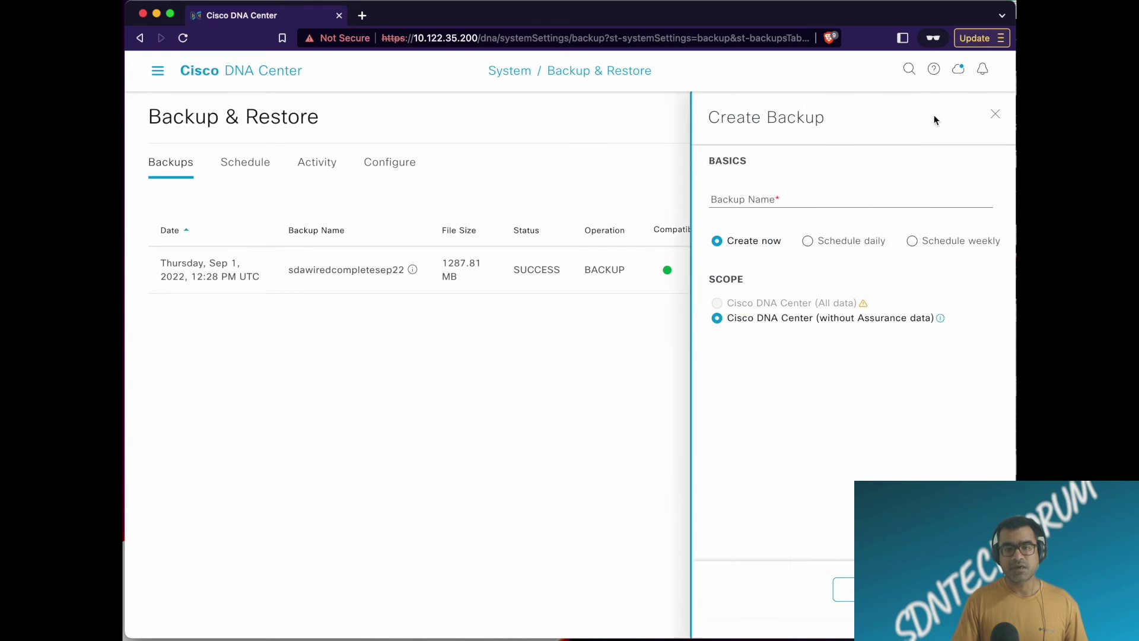
click(715, 199)
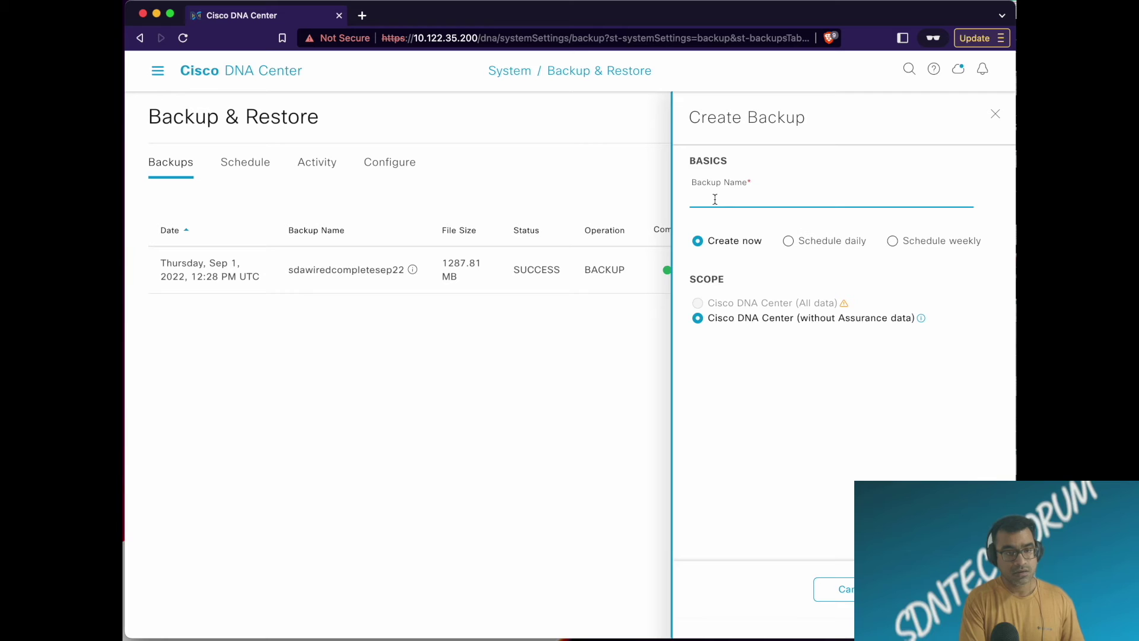
text(sd)
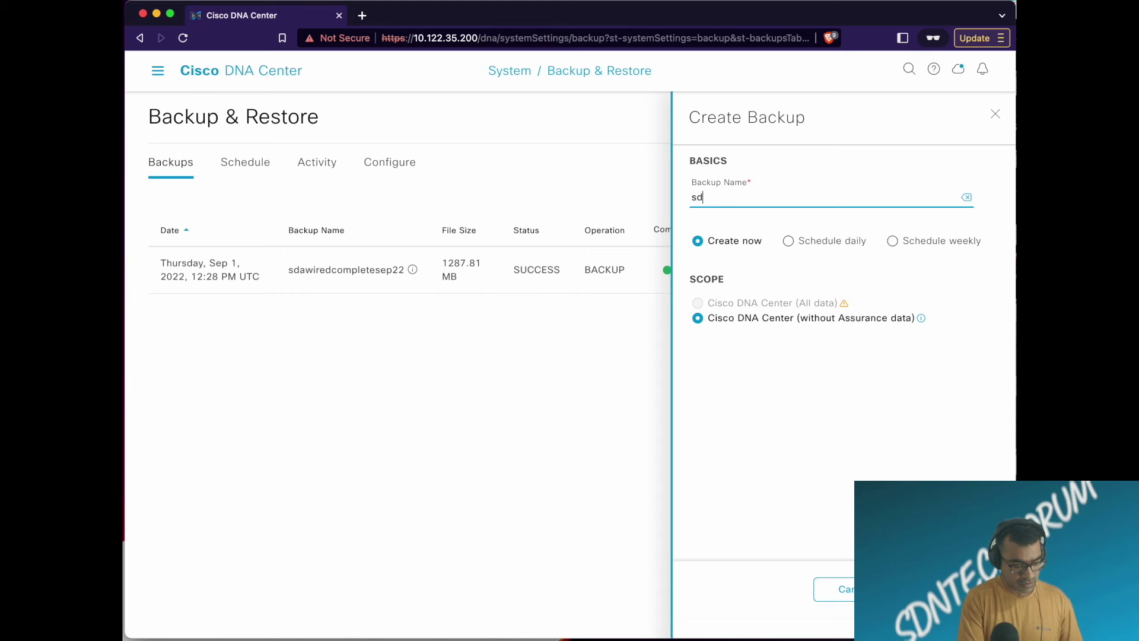
text(awire)
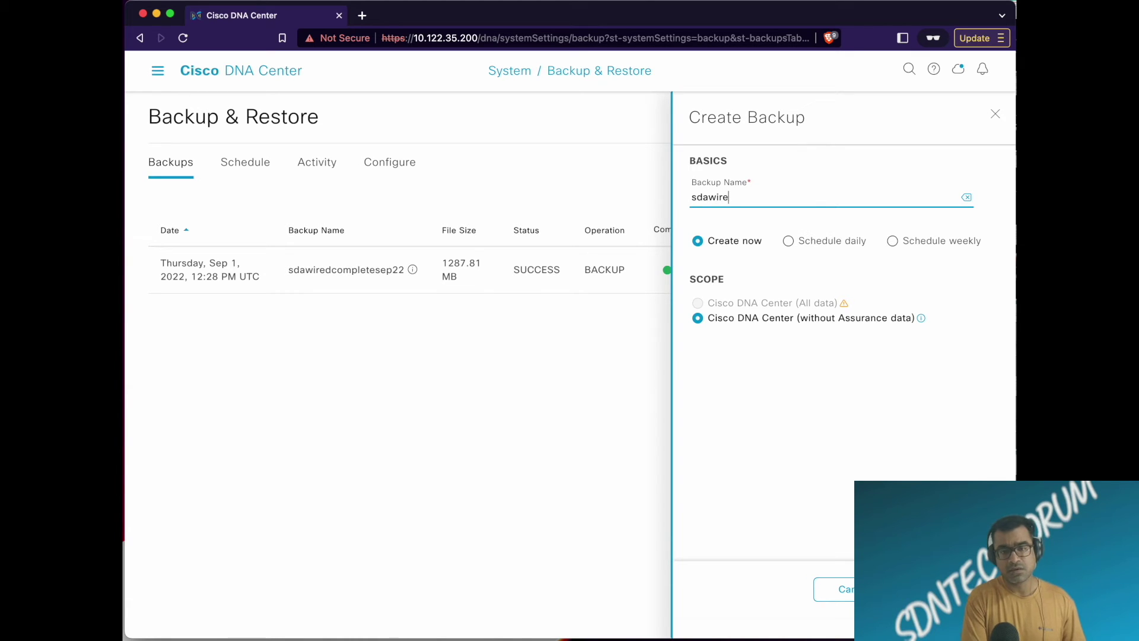
text(dall)
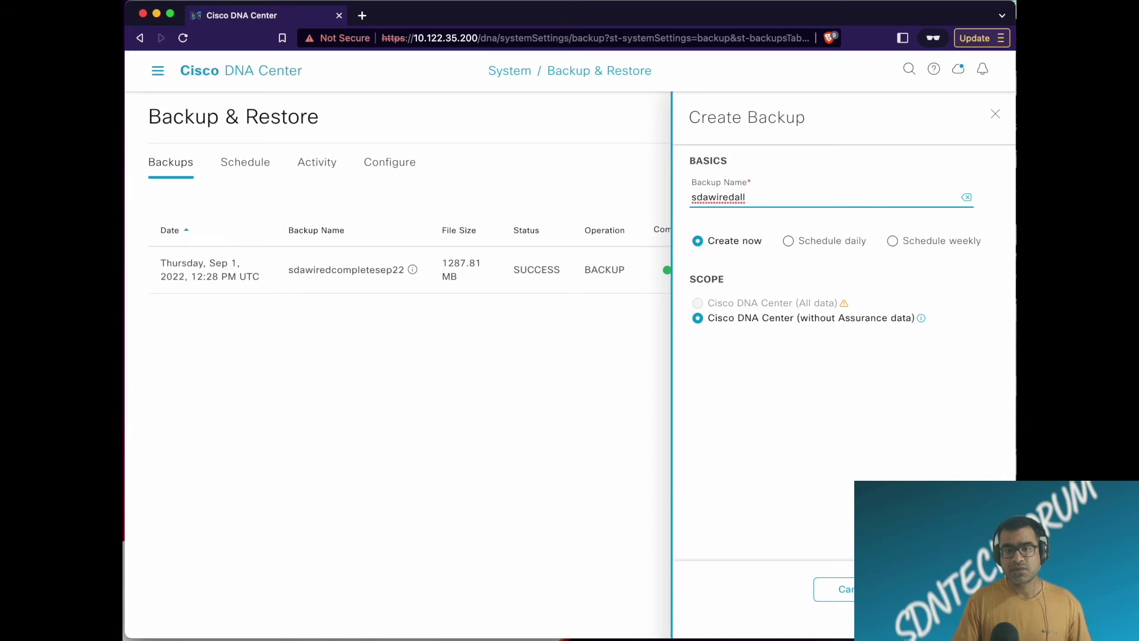
key(Return)
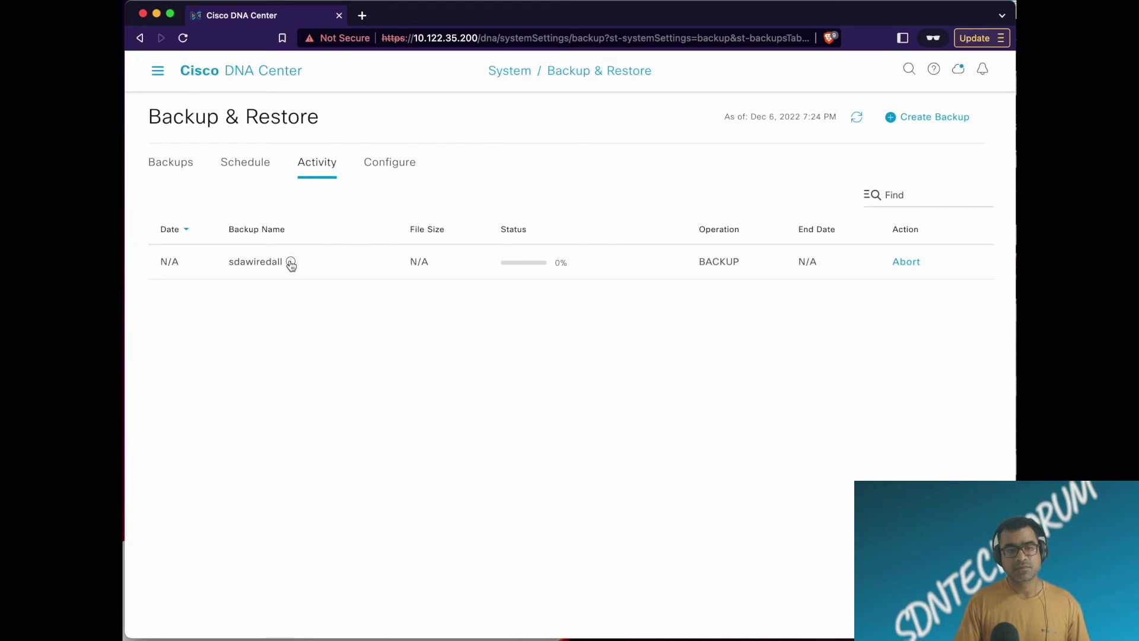
mouse_move(291, 265)
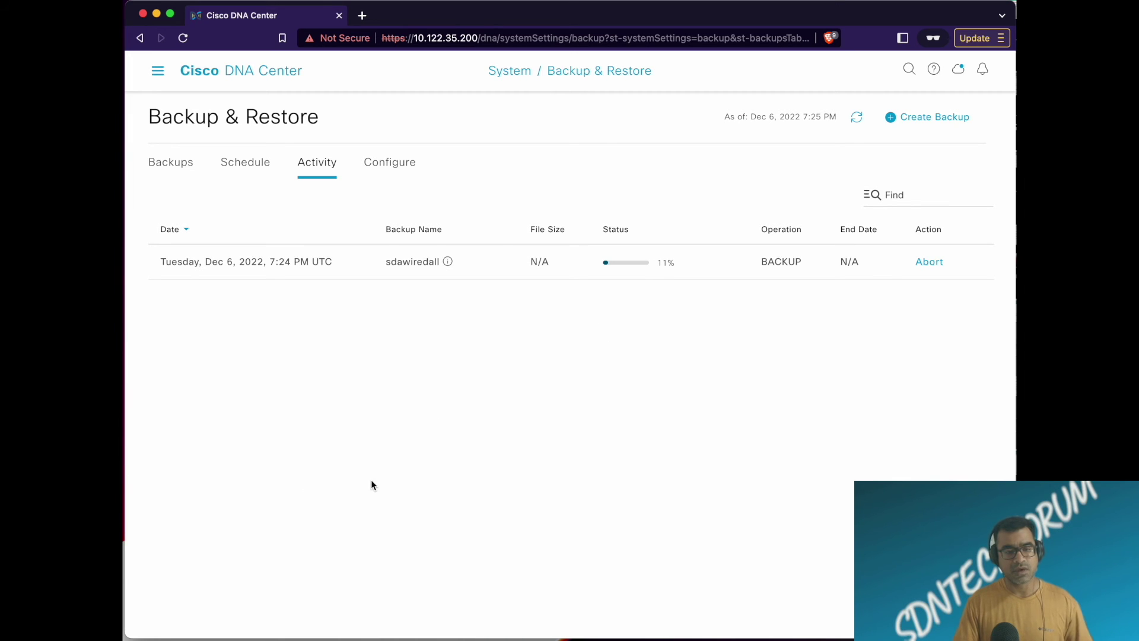
key(ctrl+Up)
click(496, 378)
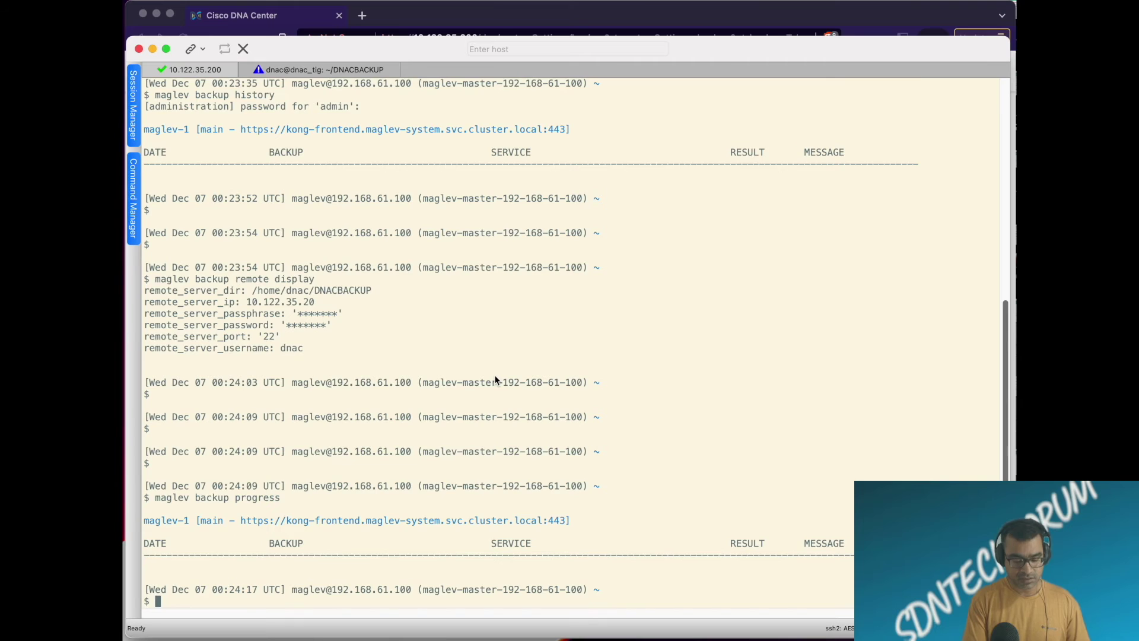
Rerun 'maglev backup progress' to see the postgres and glusterfs backup tasks in progress.
key(Return)
key(Return)
key(Up)
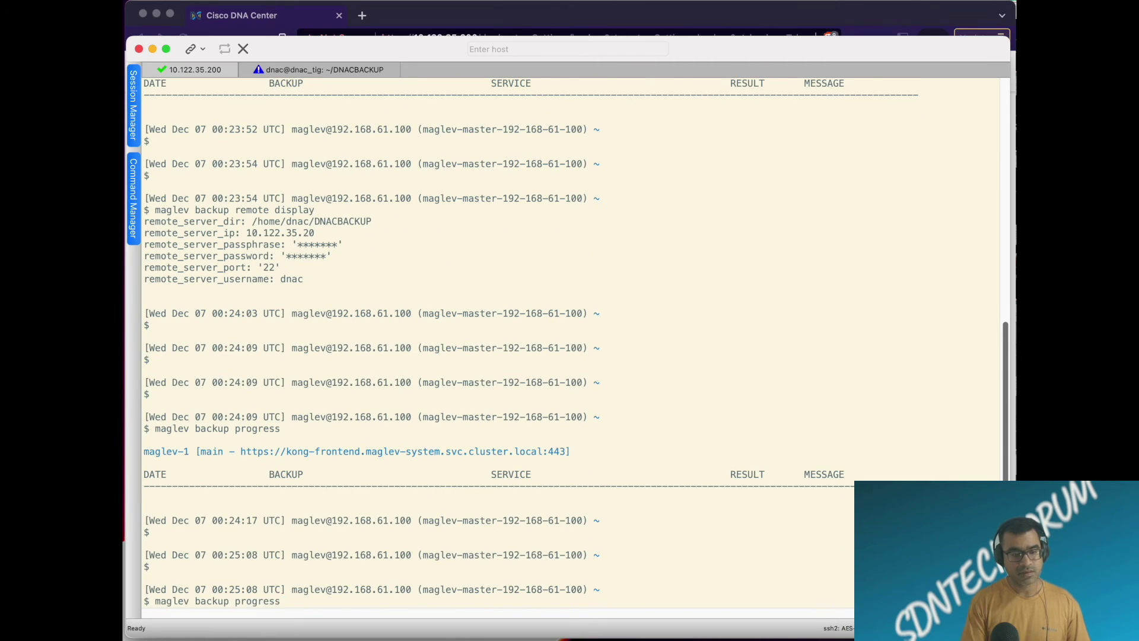
key(Return)
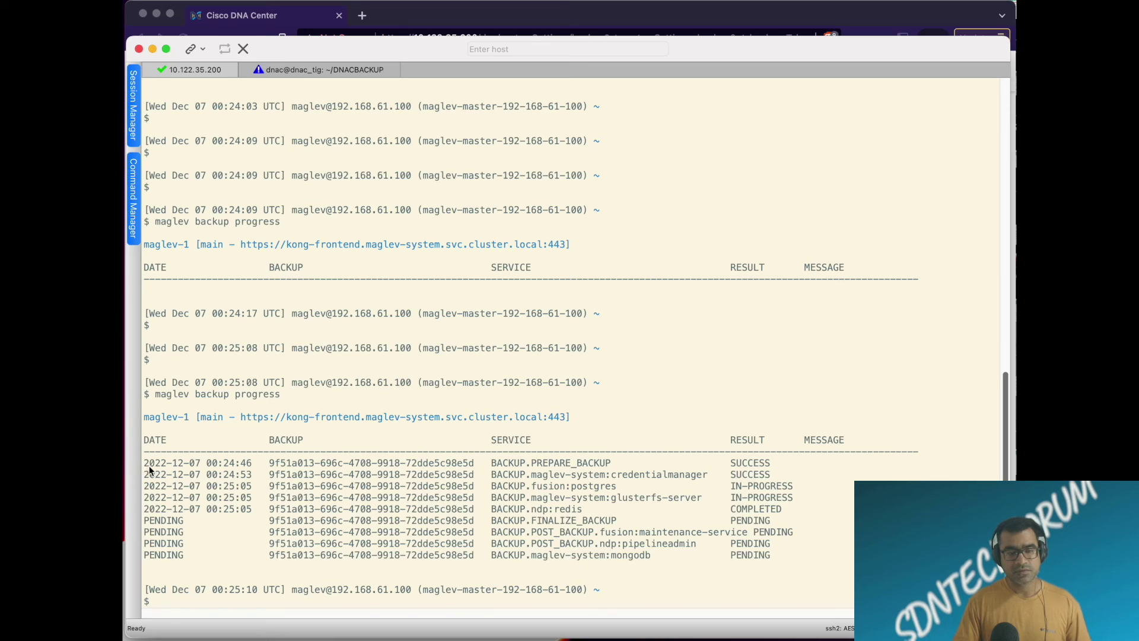
drag(148, 463, 551, 565)
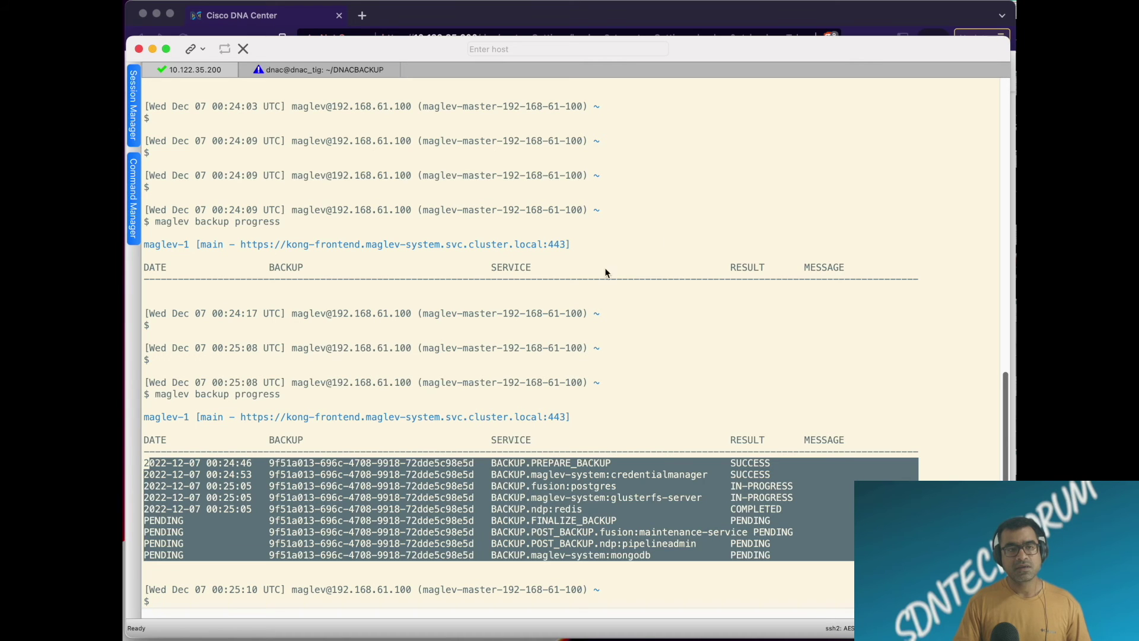
click(313, 70)
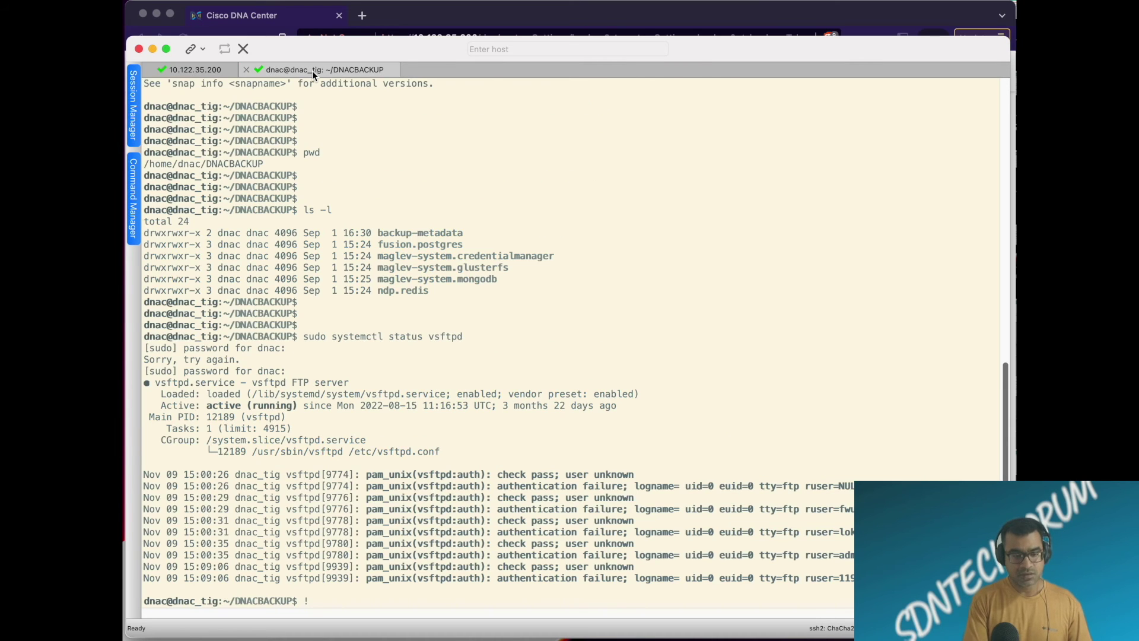
List ~/DNACBACKUP with 'ls -l', showing most backup folders now dated Dec 6.
key(Return)
key(Return)
key(Return)
text(ls )
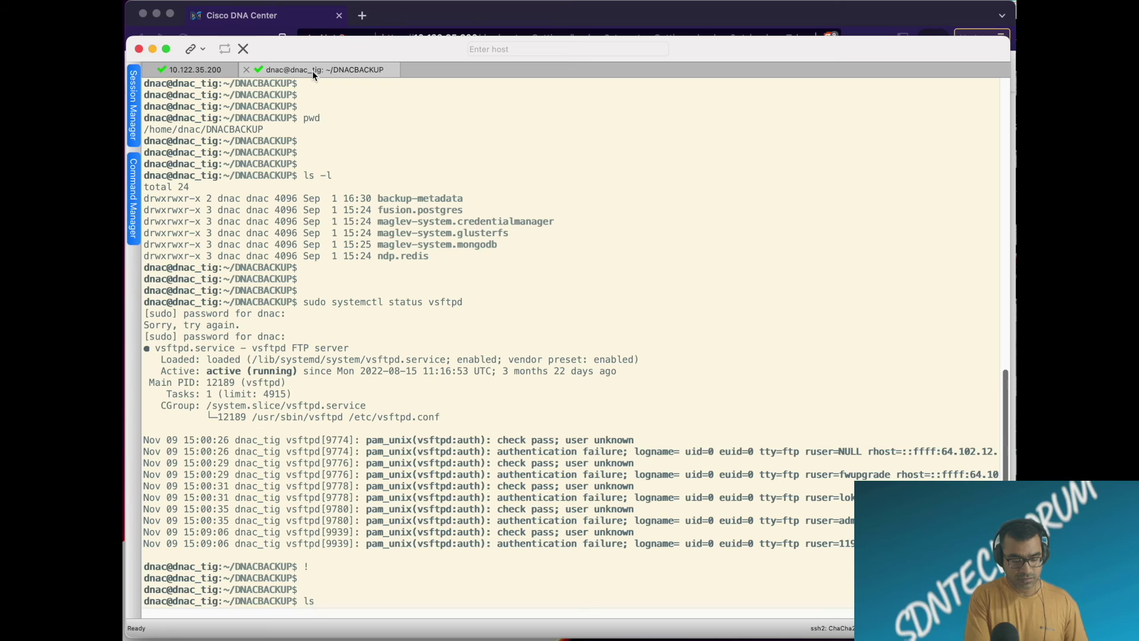
text(-l)
key(Return)
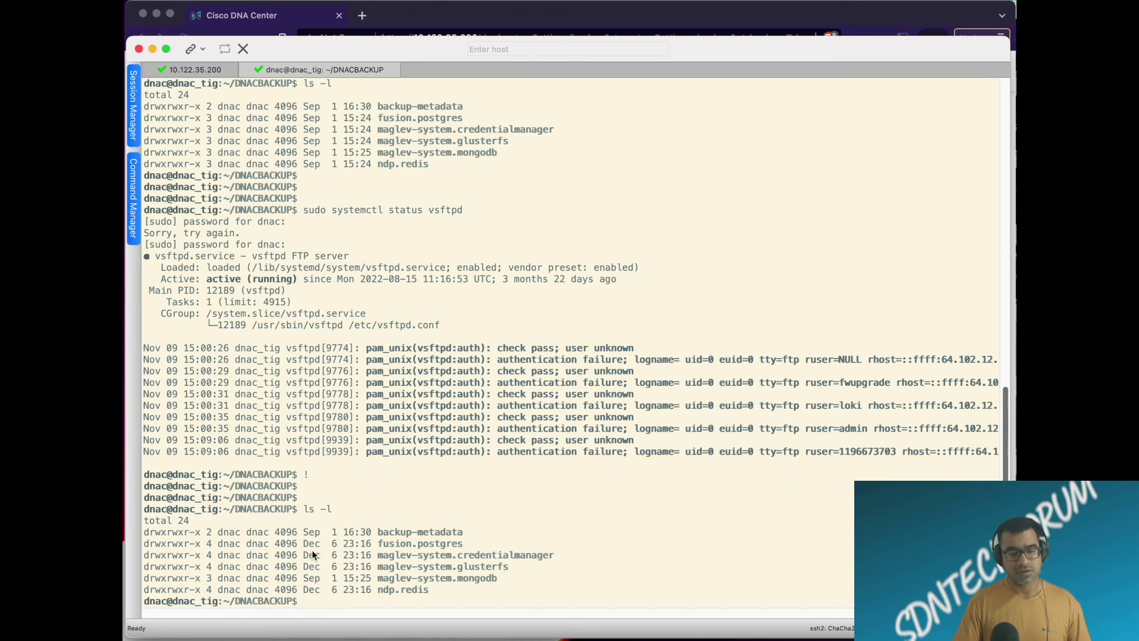
drag(301, 542, 457, 567)
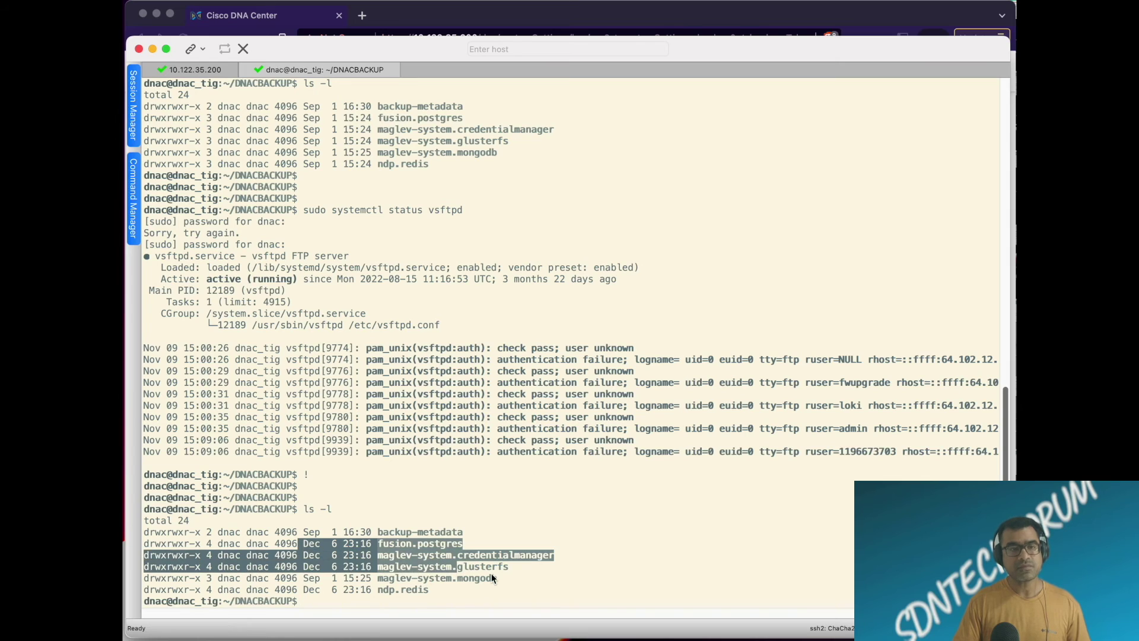
click(464, 19)
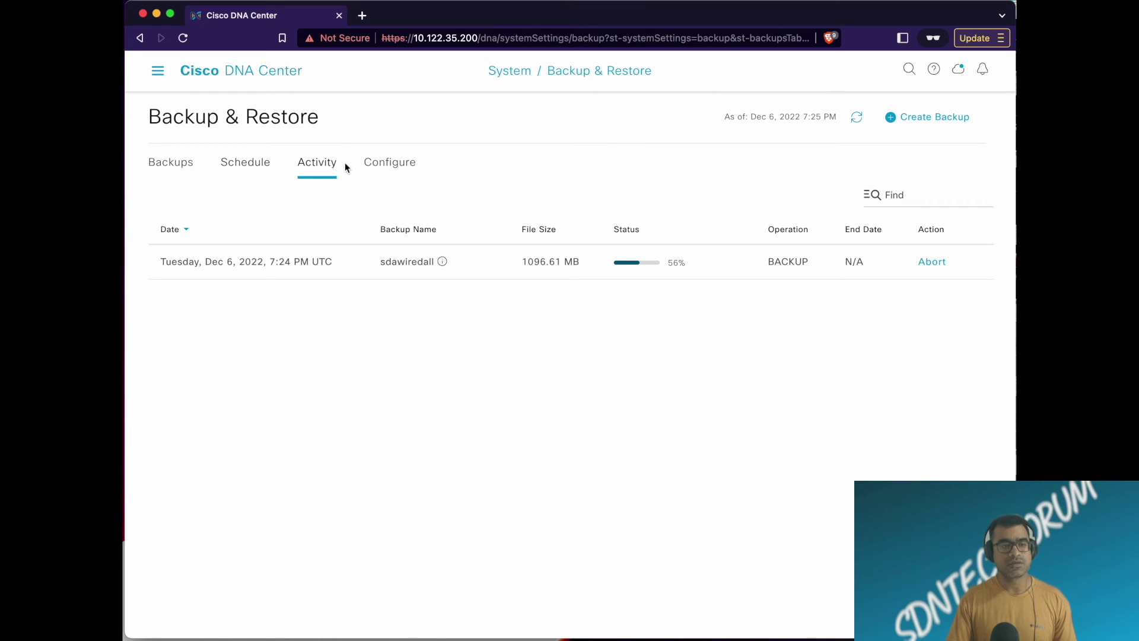
Watch sdawiredall in the Activity list until it finishes with SUCCESS at 1757.54 MB.
click(172, 166)
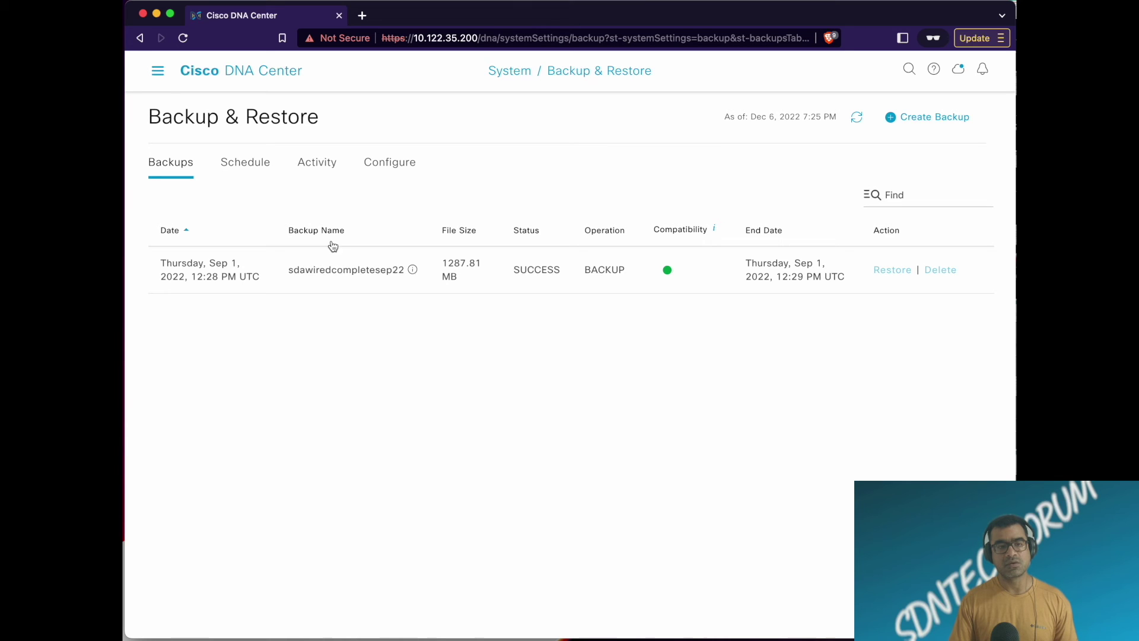
click(307, 164)
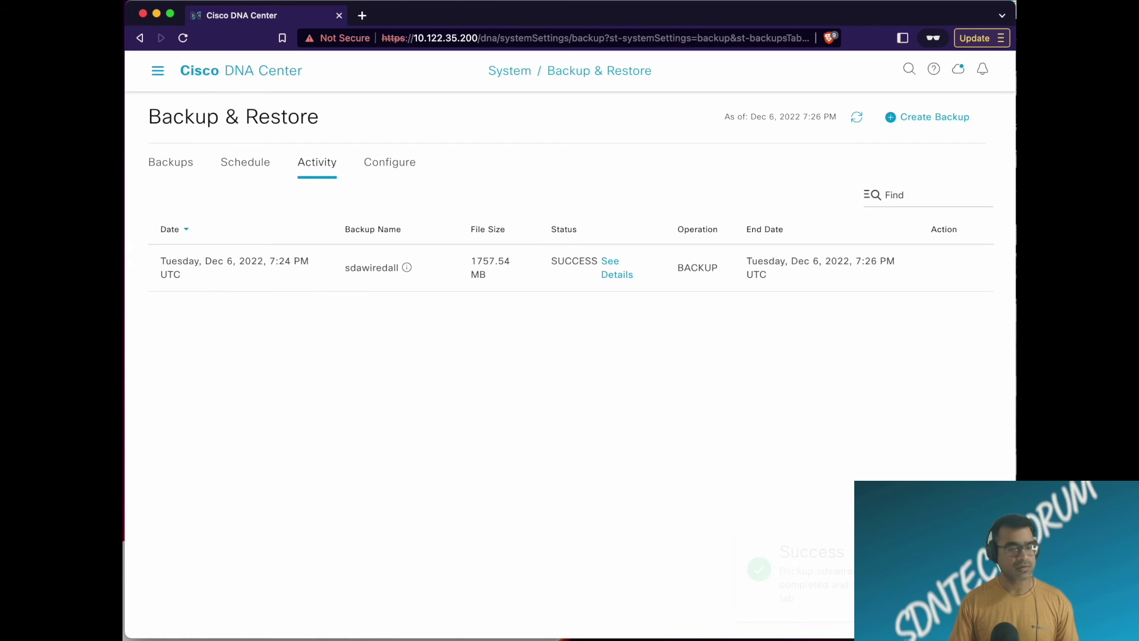
List DNACBACKUP again with 'ls -l' to confirm all backup folders are refreshed.
key(super+Tab)
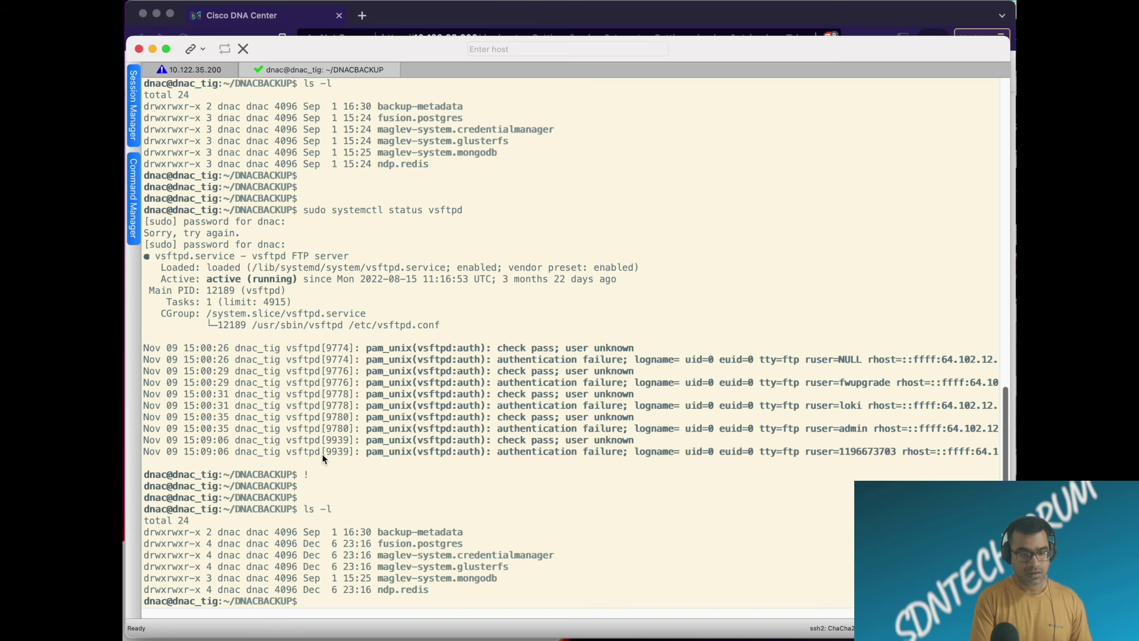
text(ls -l)
key(Return)
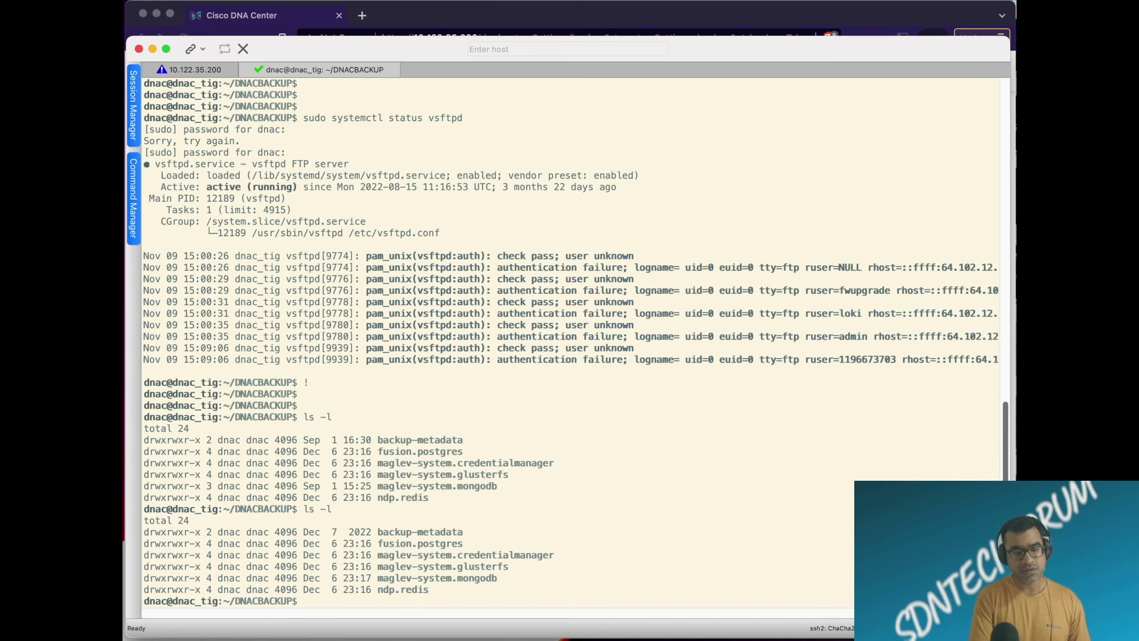
key(Return)
key(Return)
key(Return)
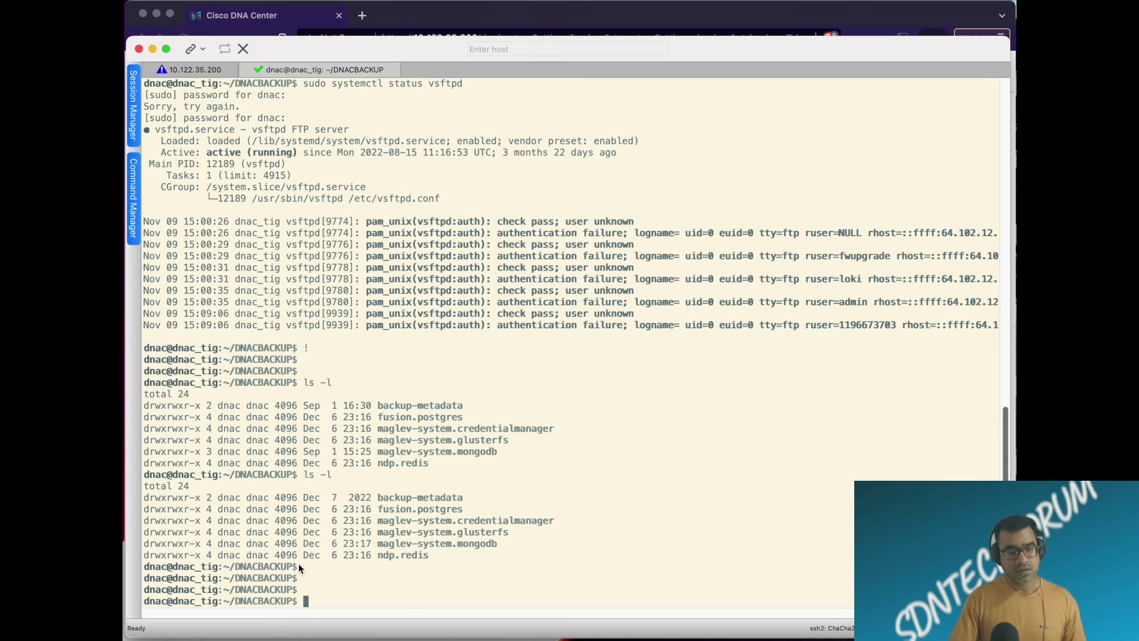
drag(431, 557, 144, 487)
click(629, 513)
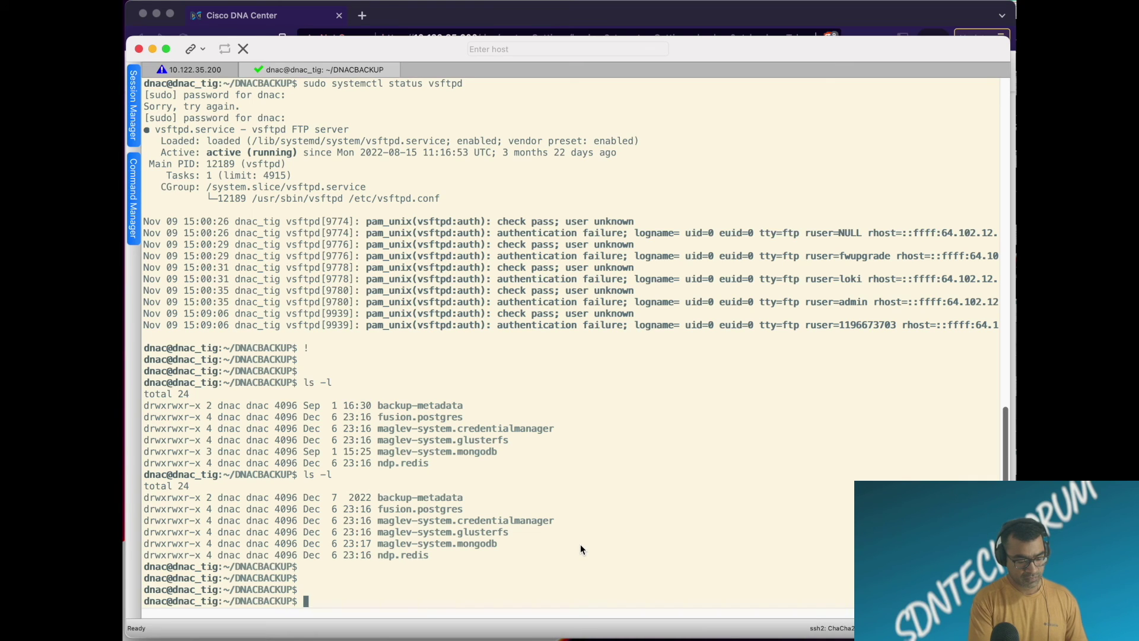
List backup-metadata, comparing the September JSON file with the new Dec 7 one.
text(cd )
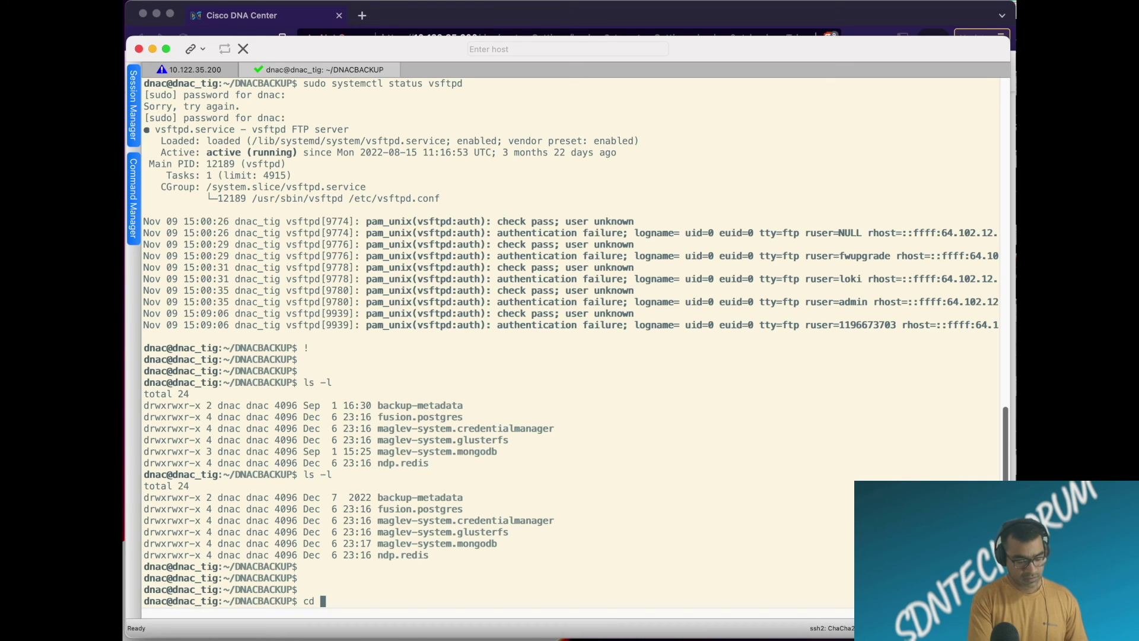
text(back)
key(Tab)
key(Return)
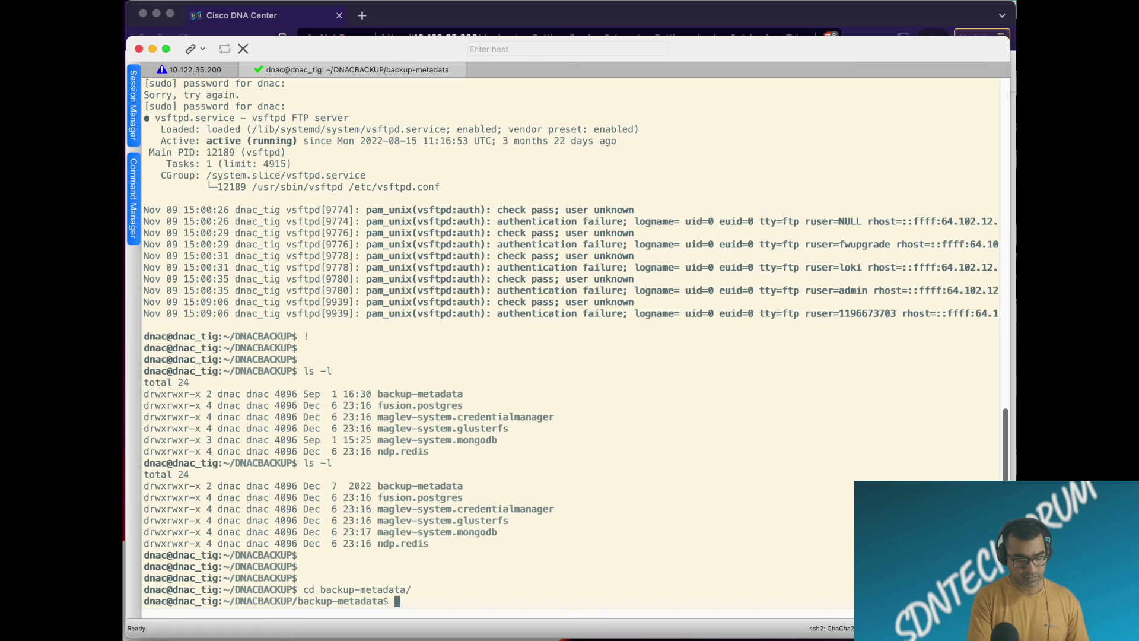
text(ls -l)
key(Return)
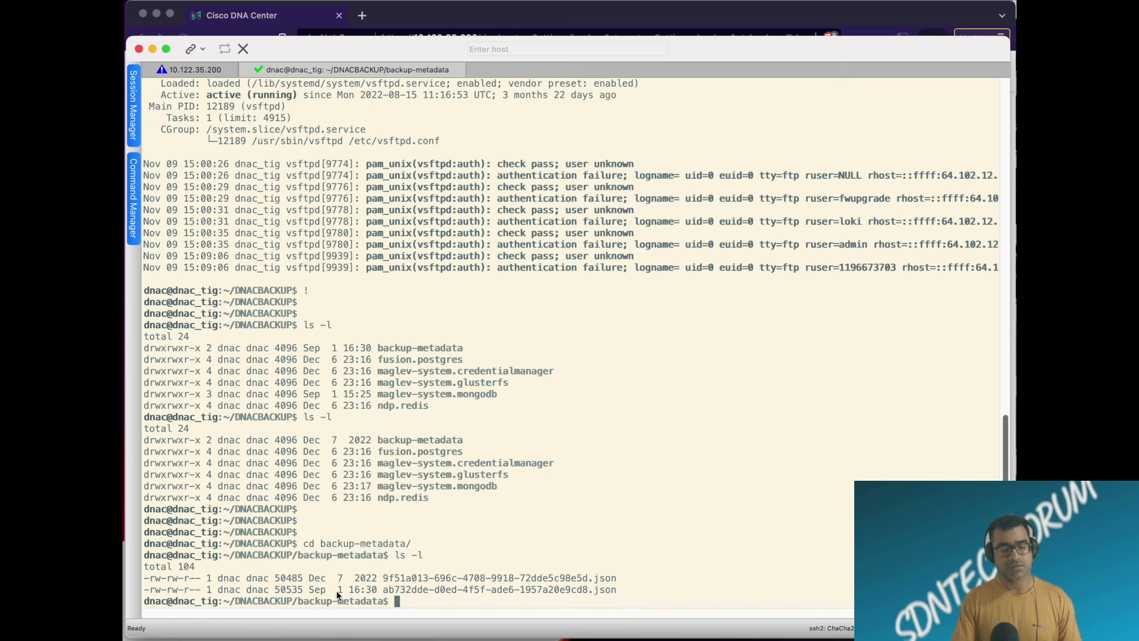
drag(337, 590, 262, 587)
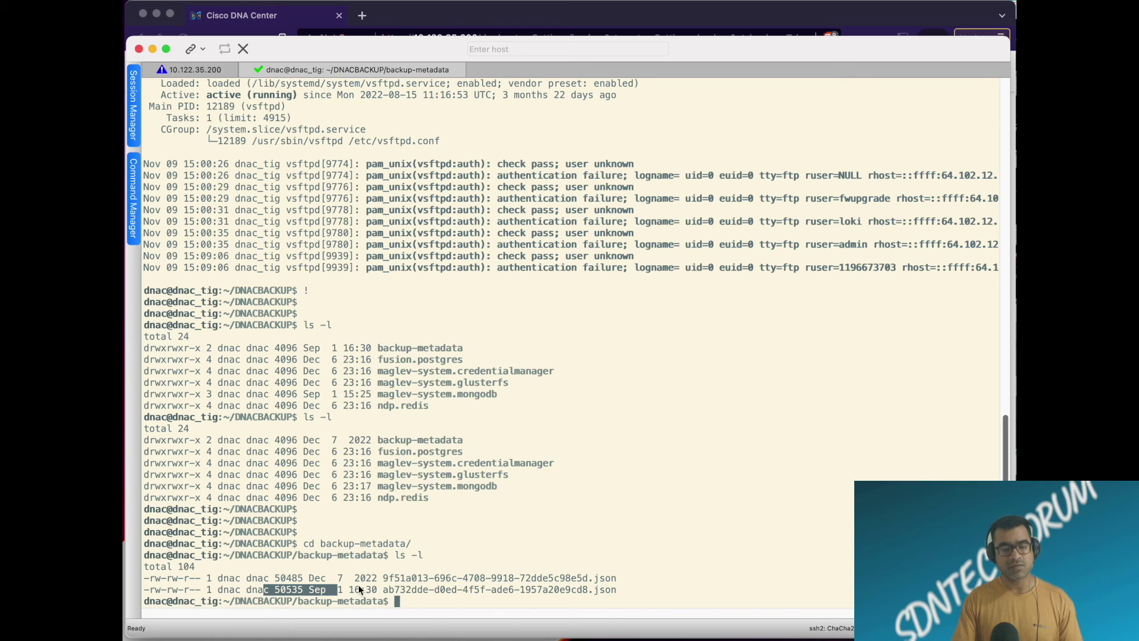
drag(354, 578, 281, 575)
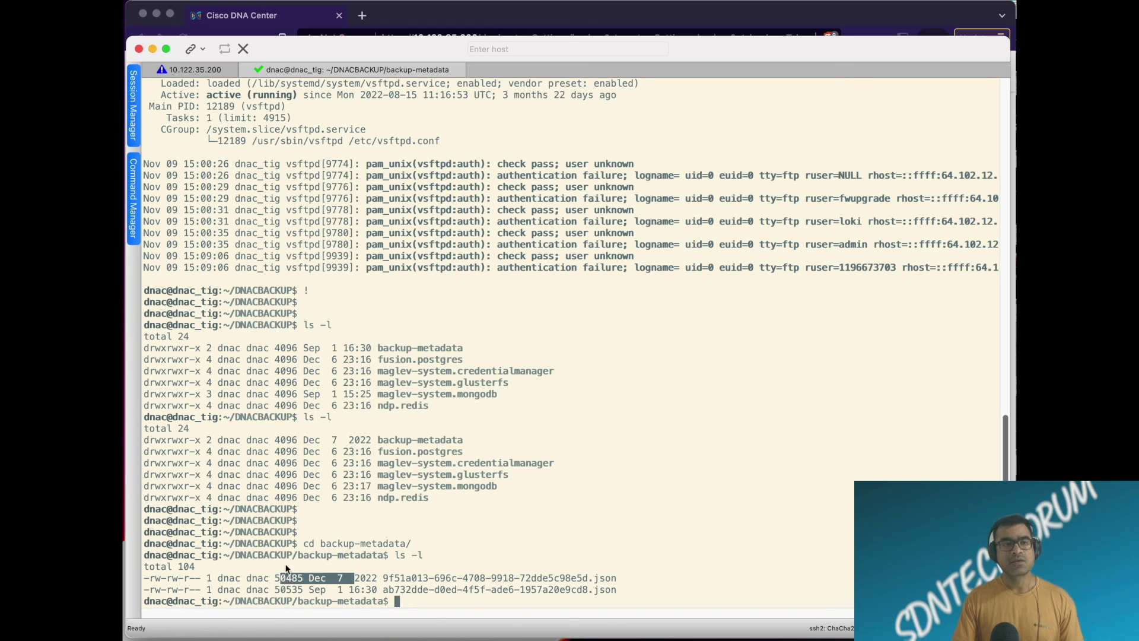
click(481, 17)
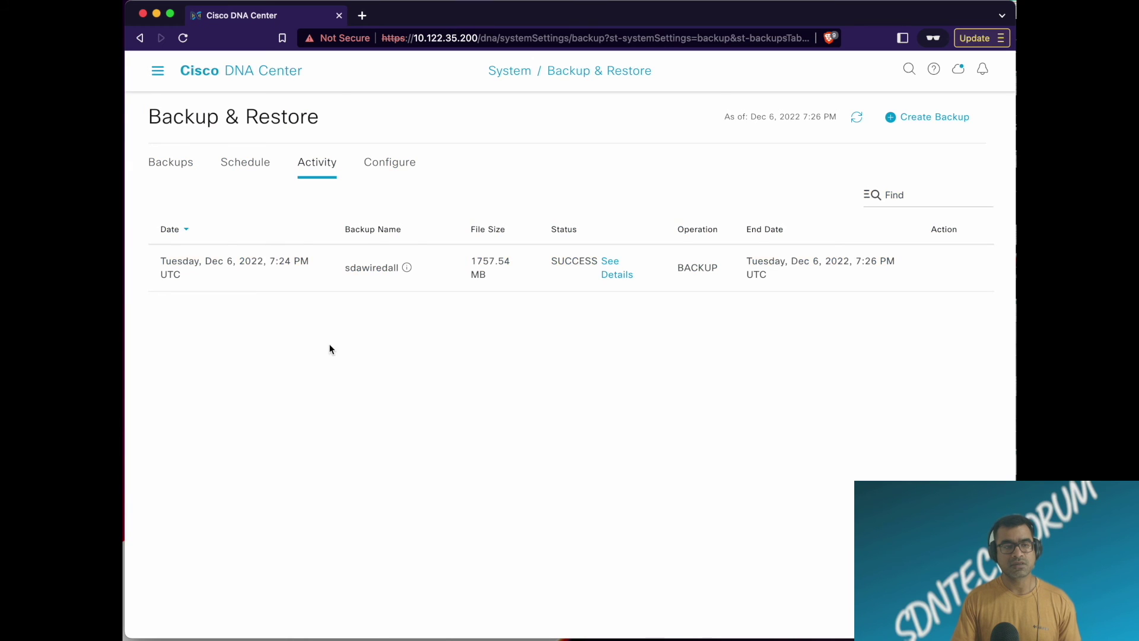
Review the completed sdawiredall job in the backup Activity history.
click(170, 163)
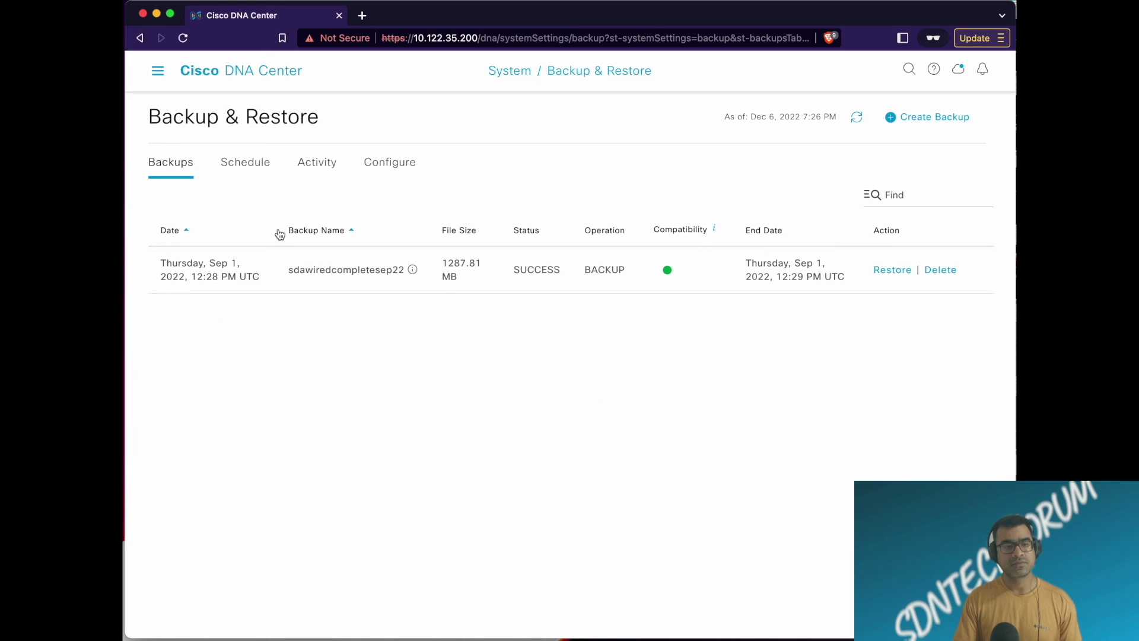
click(331, 164)
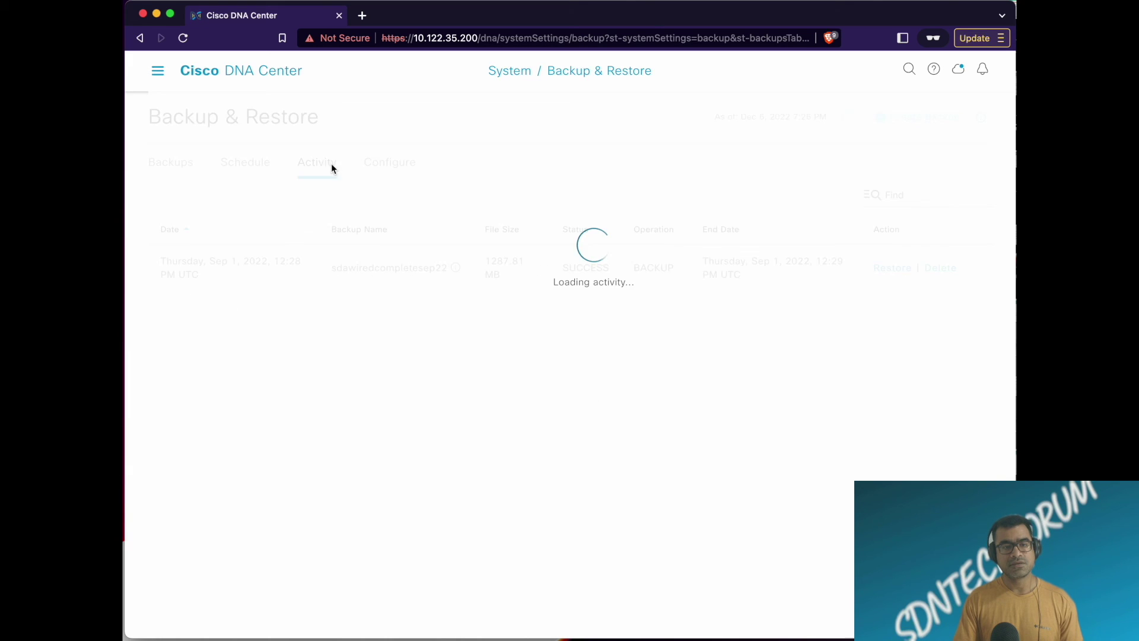
click(388, 171)
click(318, 164)
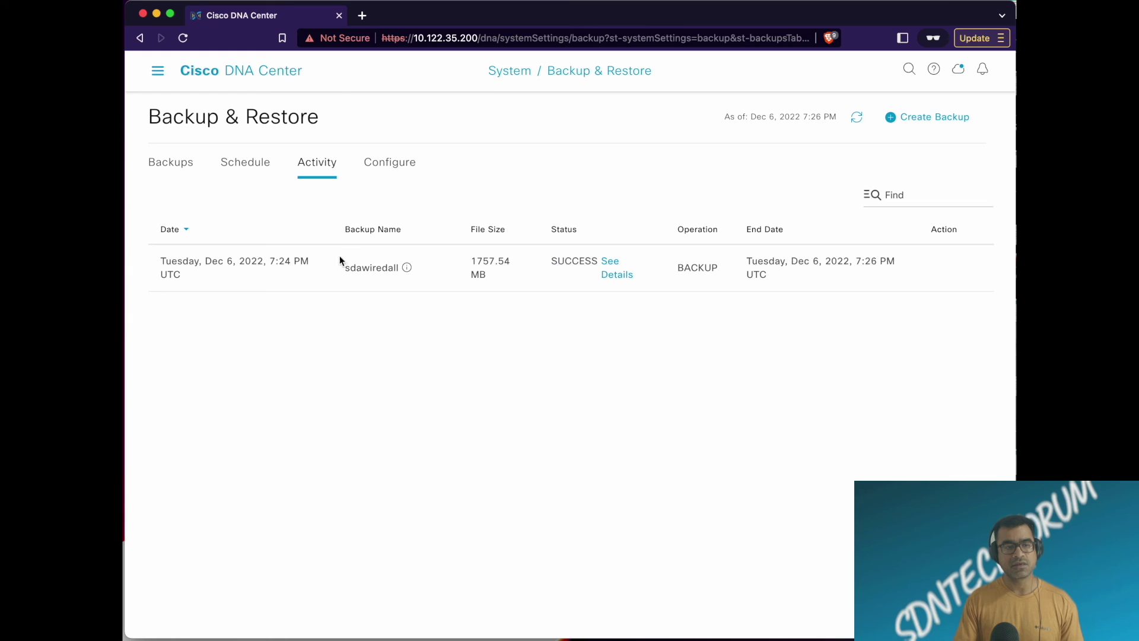
Compare backup sizes in the Backups list: September 1287.81 MB versus sdawiredall 1757.54 MB.
click(161, 169)
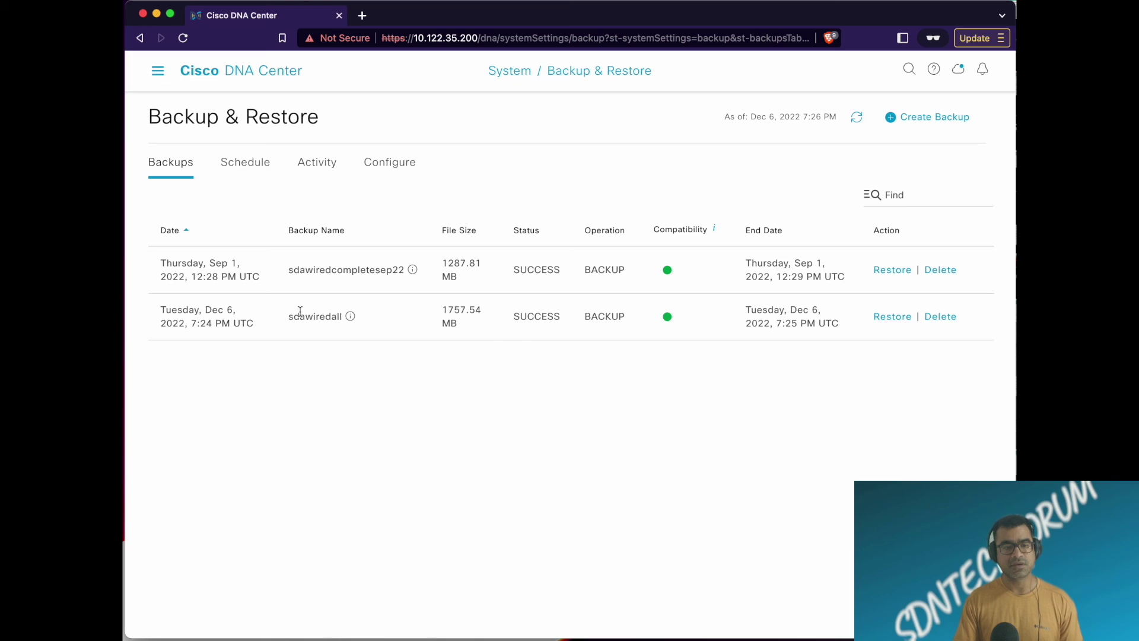
drag(361, 318, 289, 314)
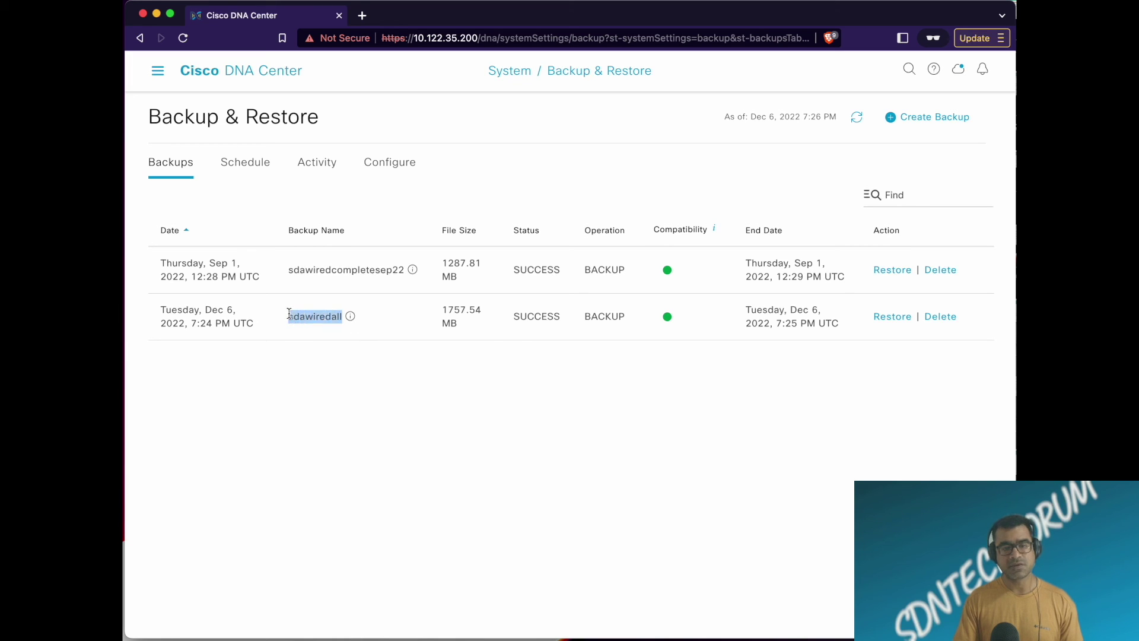
click(481, 262)
drag(481, 261, 437, 259)
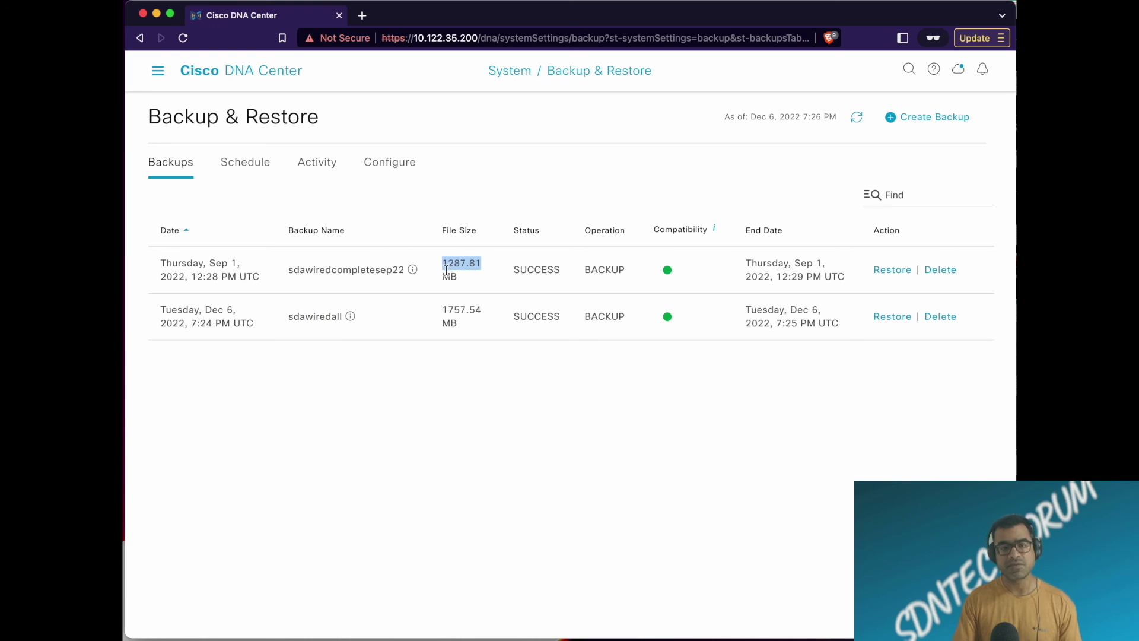
drag(486, 307, 437, 307)
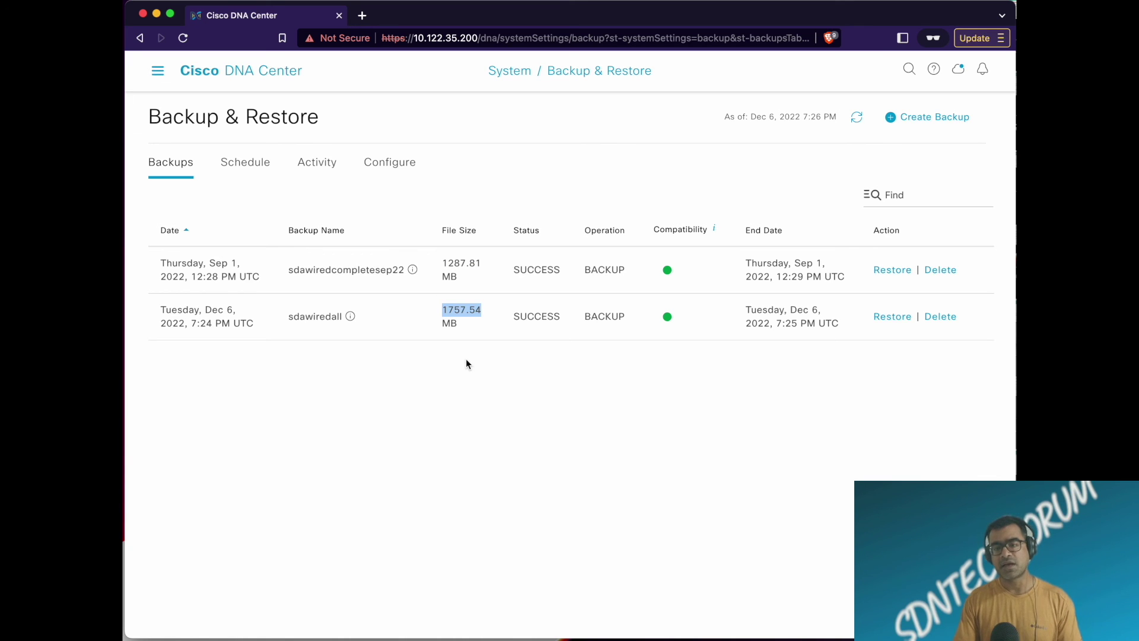
click(728, 400)
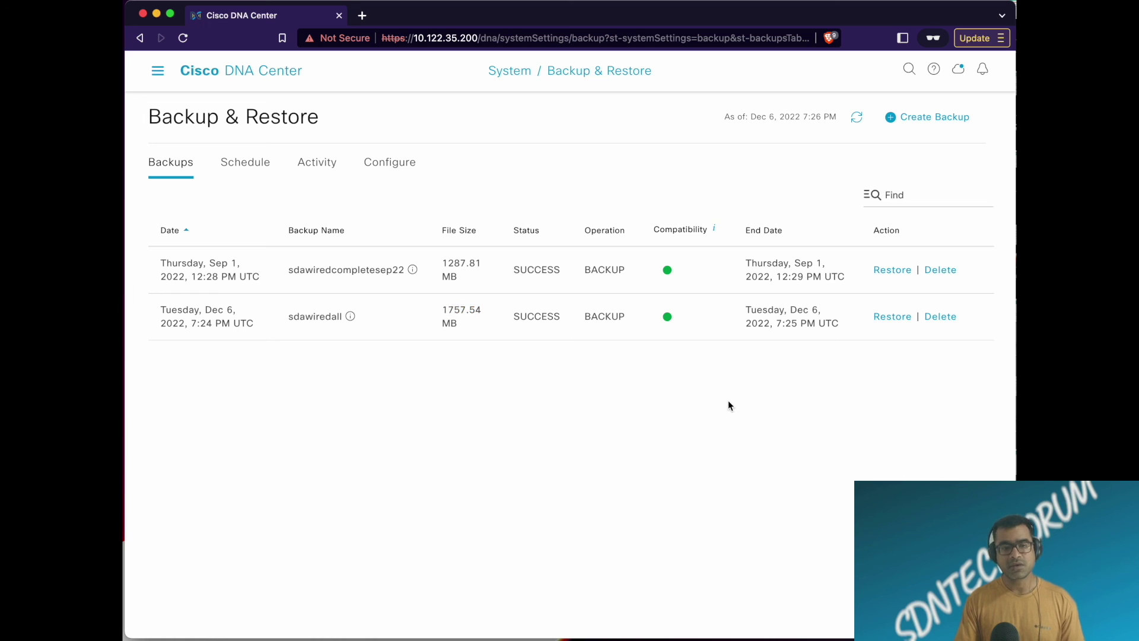
Delete the September backup sdawiredcompletesep22, confirming the warning with Continue.
click(947, 272)
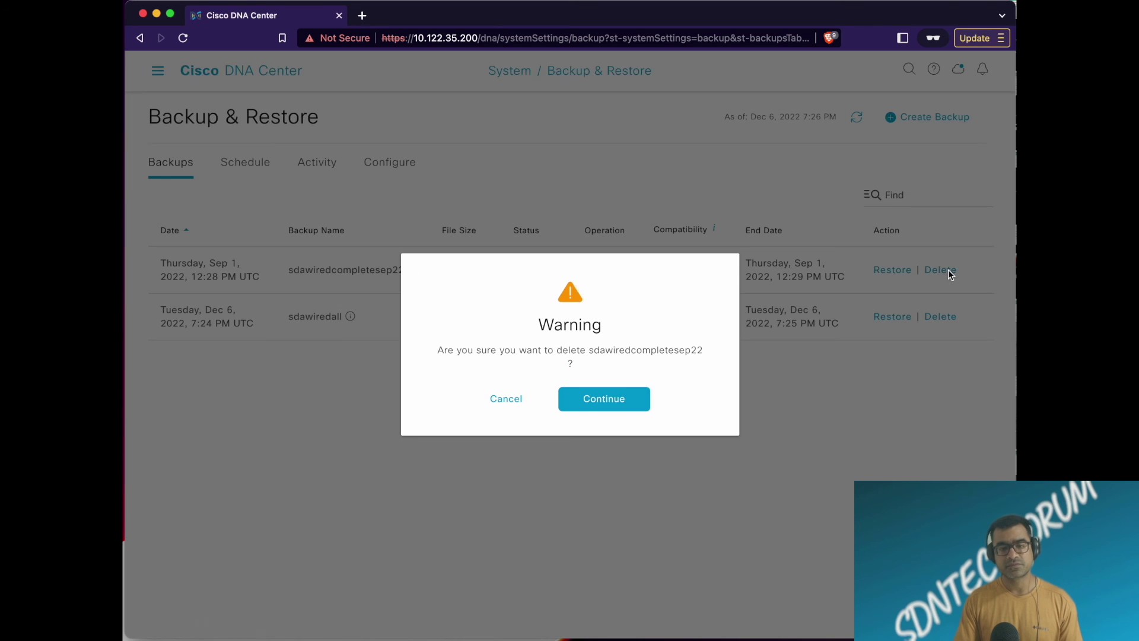
click(613, 401)
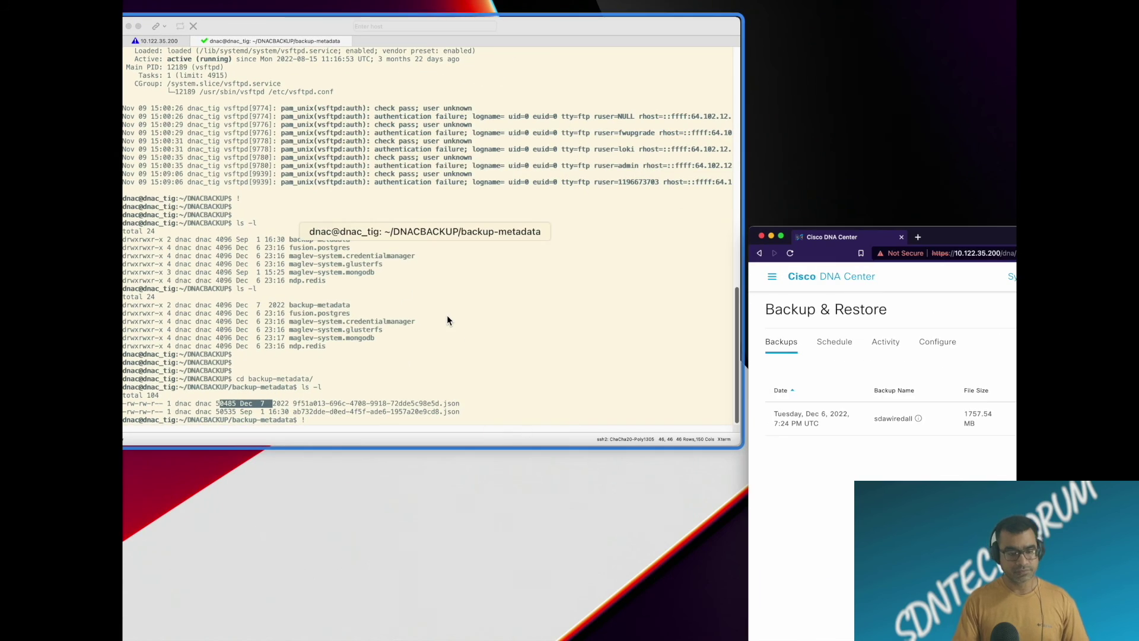
click(448, 318)
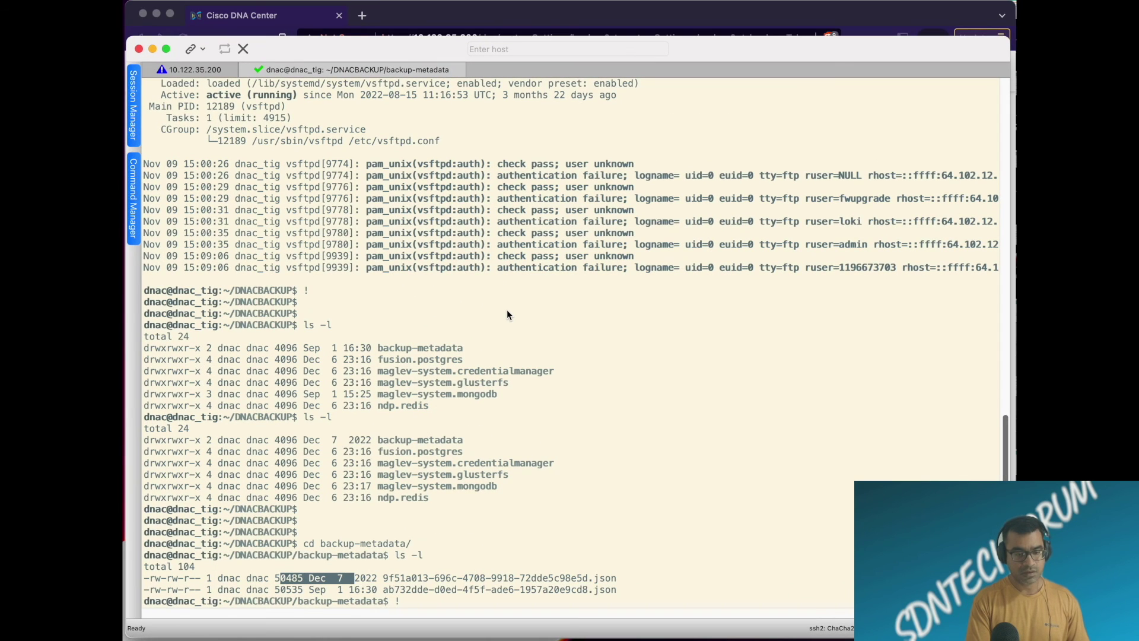
List backup-metadata and DNACBACKUP to confirm the September metadata file is gone.
key(Return)
key(Return)
key(Return)
key(Return)
text(ls)
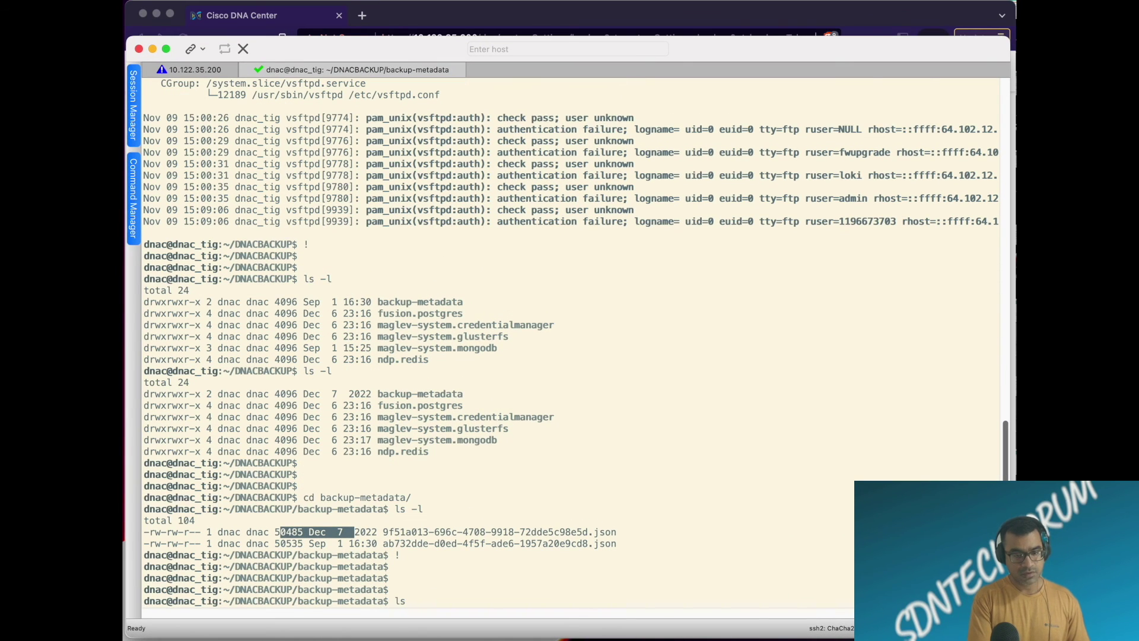
text( 0-l)
key(Return)
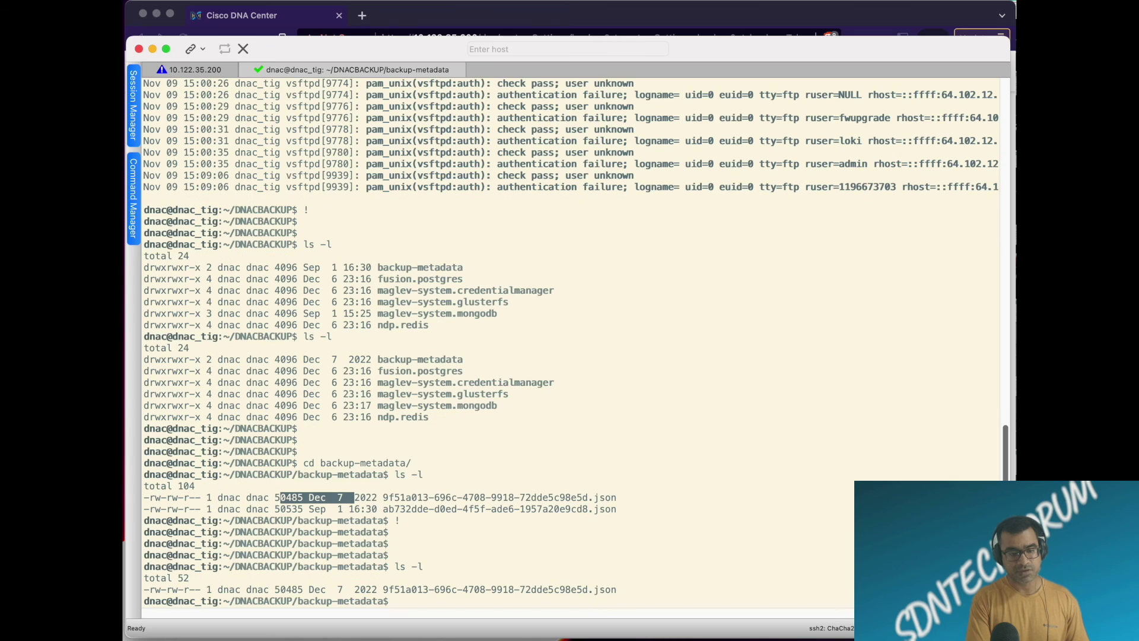
key(Return)
key(Return)
key(Return)
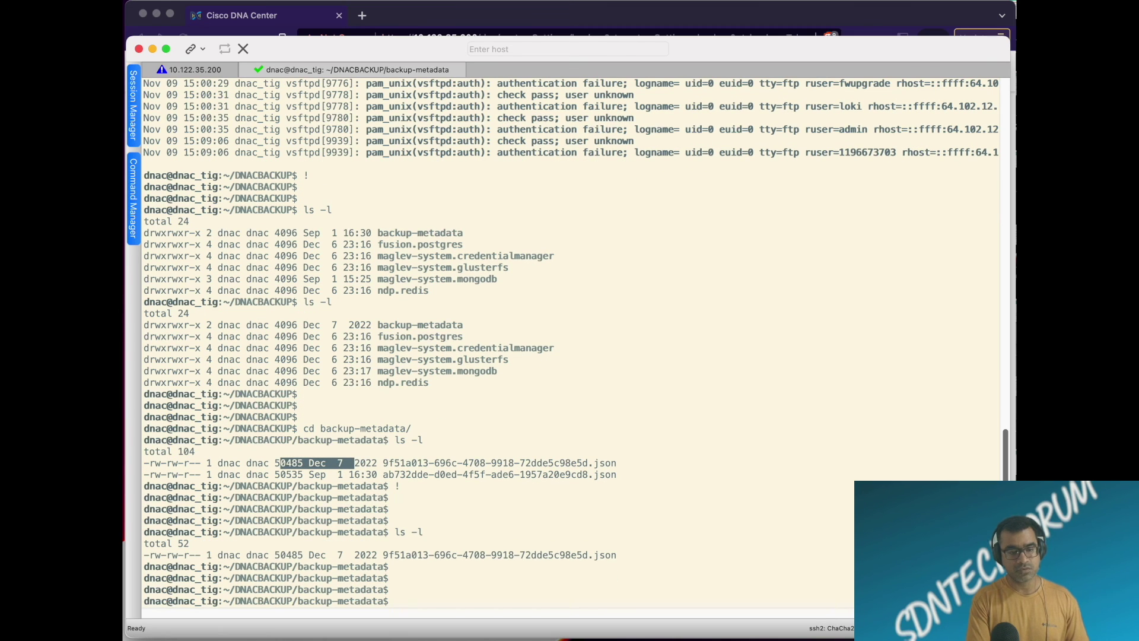
text(c)
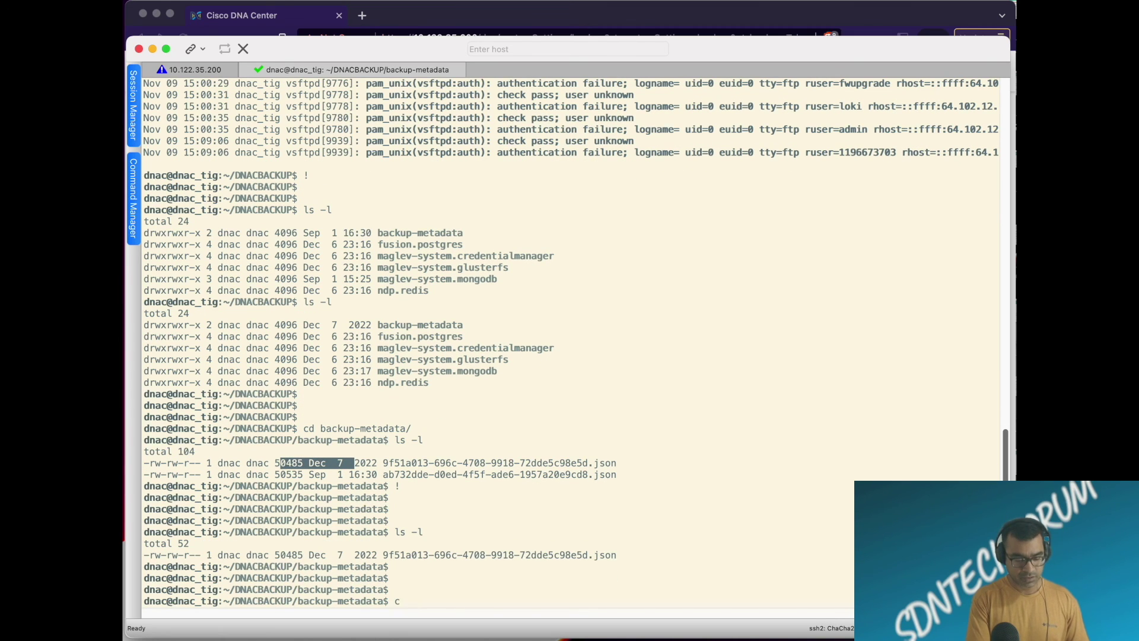
text(d ..)
key(Return)
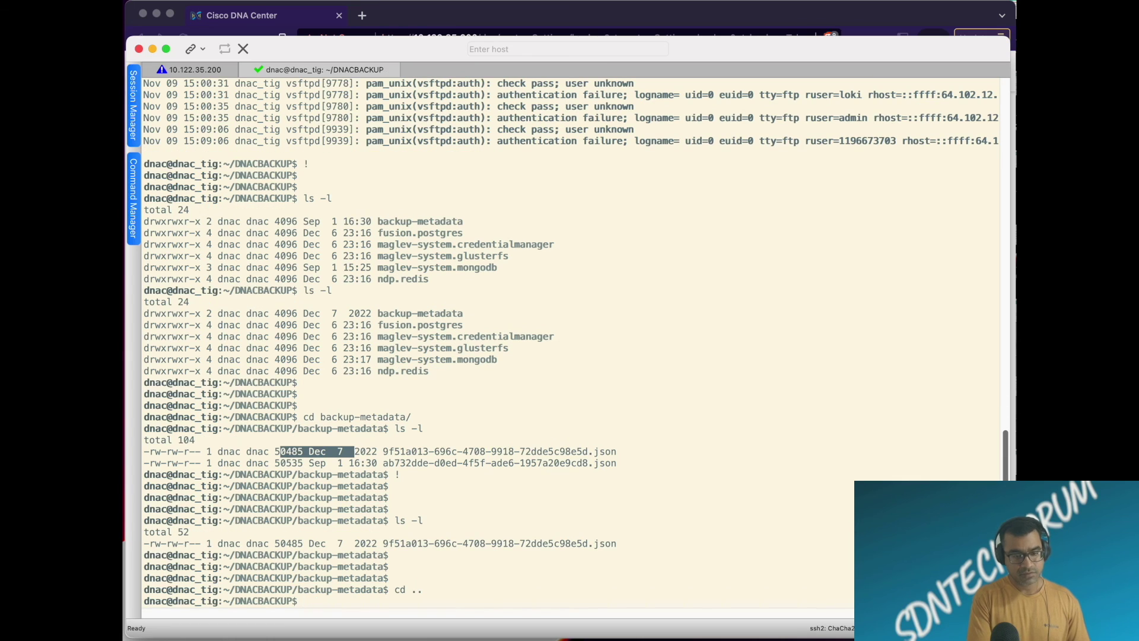
text(ls -l)
key(Return)
key(Return)
key(Return)
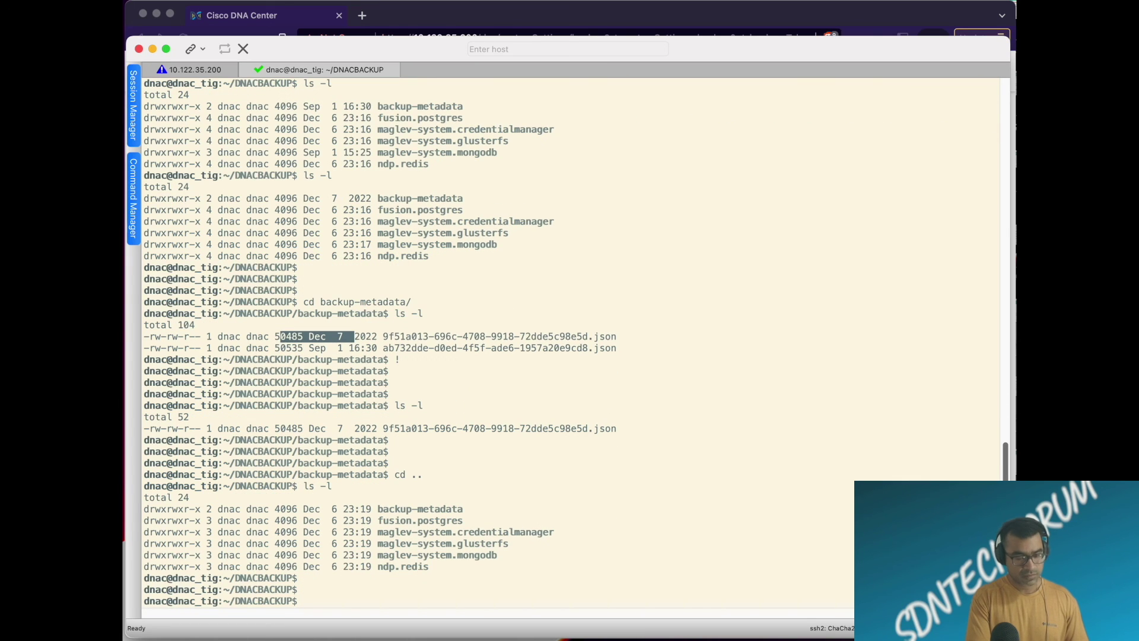
List ndp.redis to confirm only one backup folder remains, then return home.
text(cd )
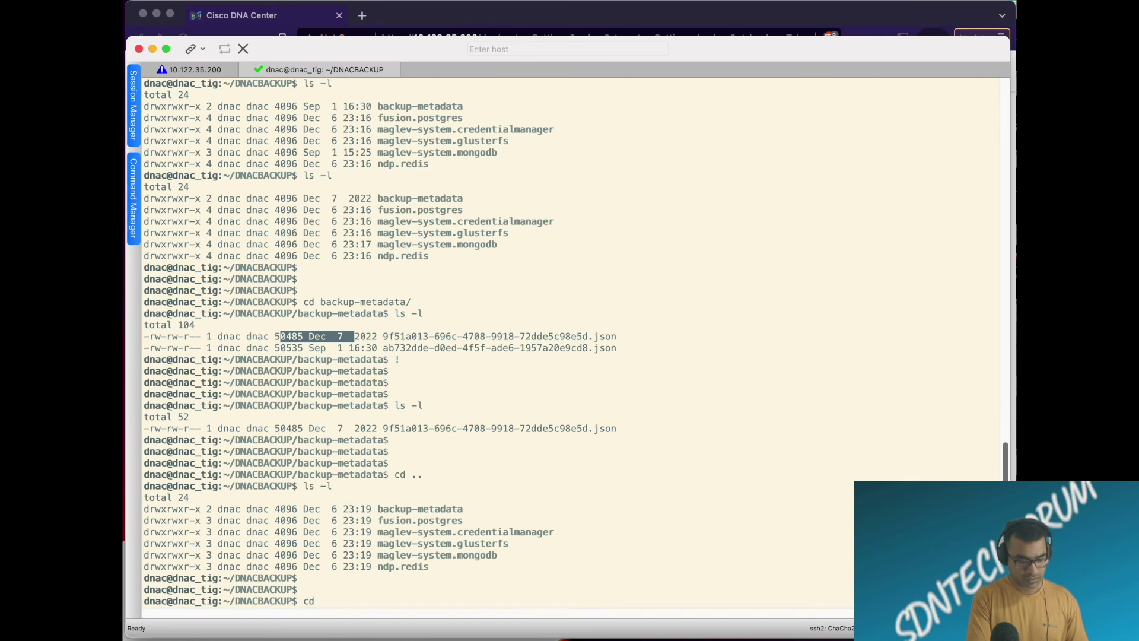
text(ndp.redis/)
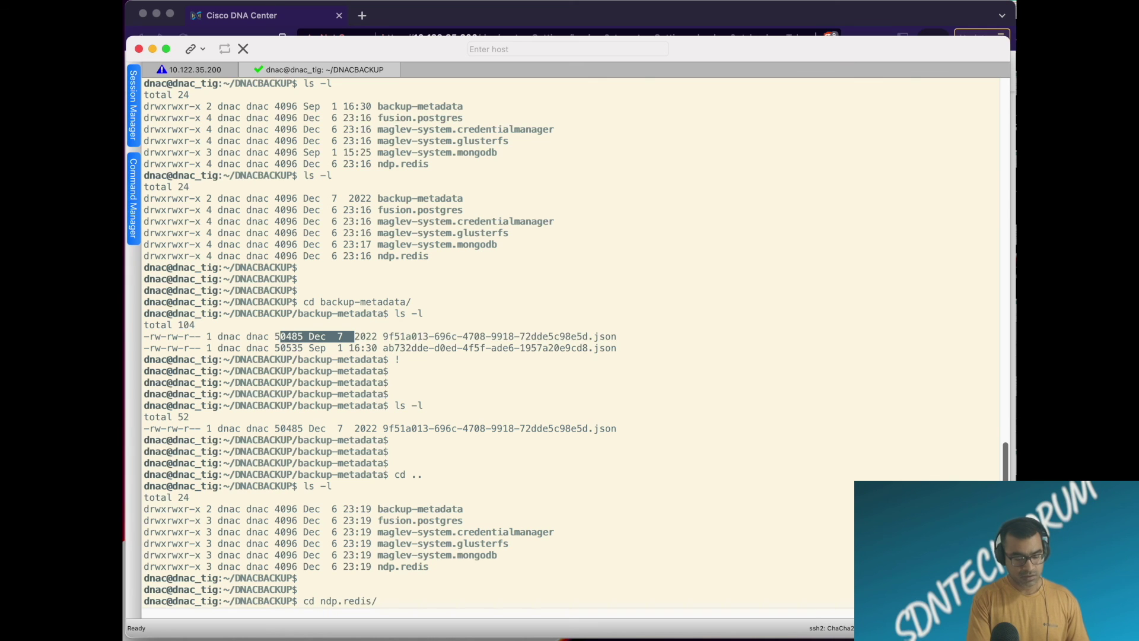
key(Return)
text(ls -l)
key(Return)
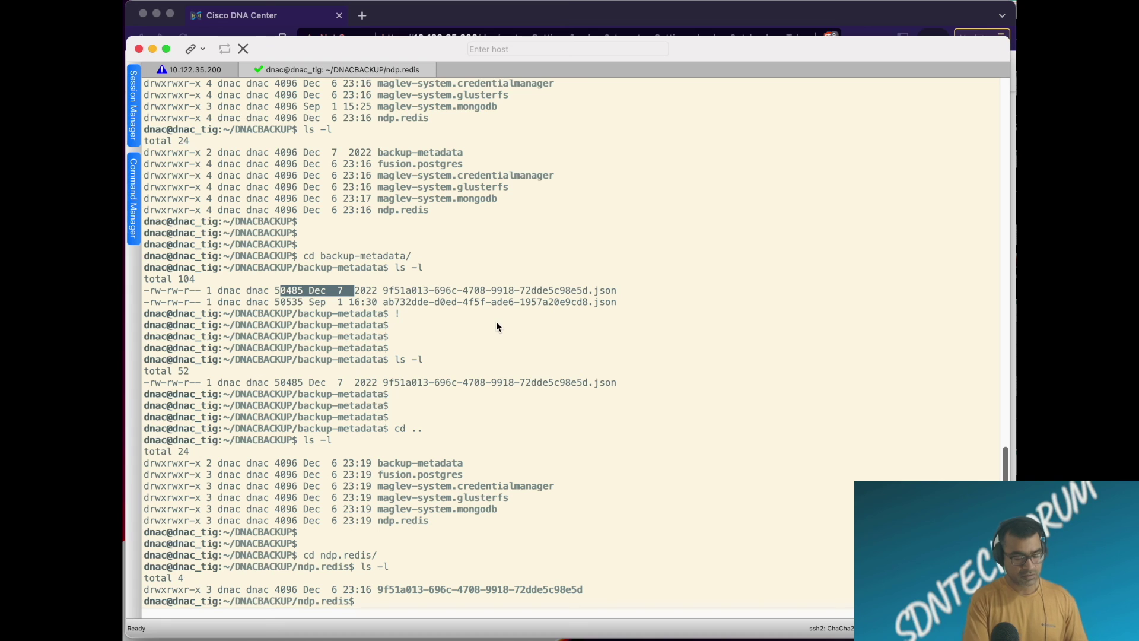
text(cd)
key(Return)
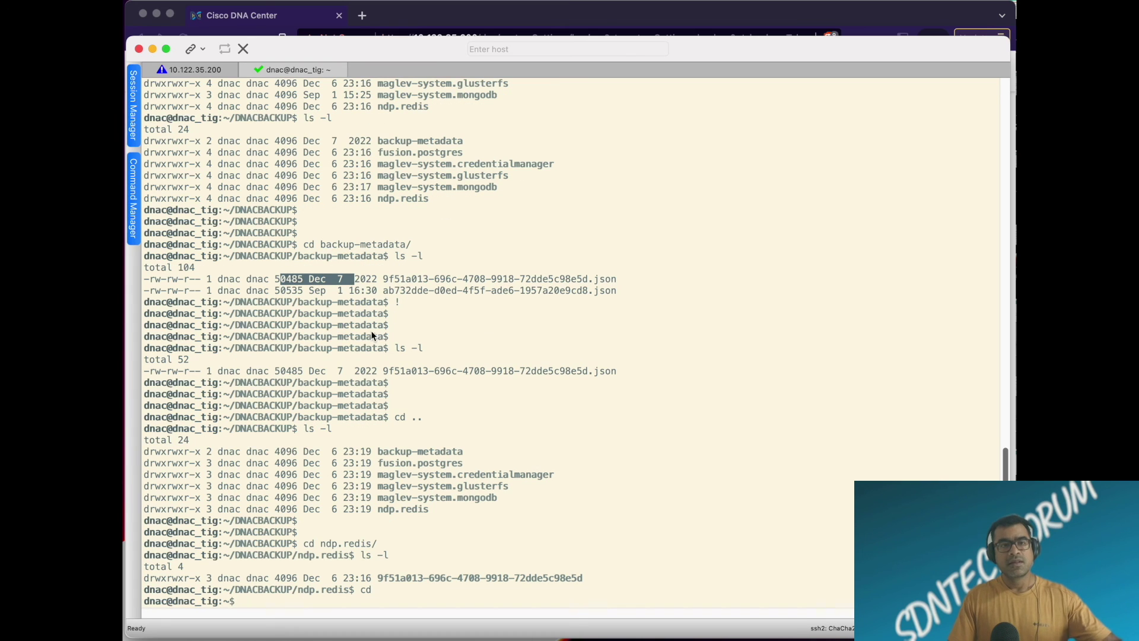
click(532, 27)
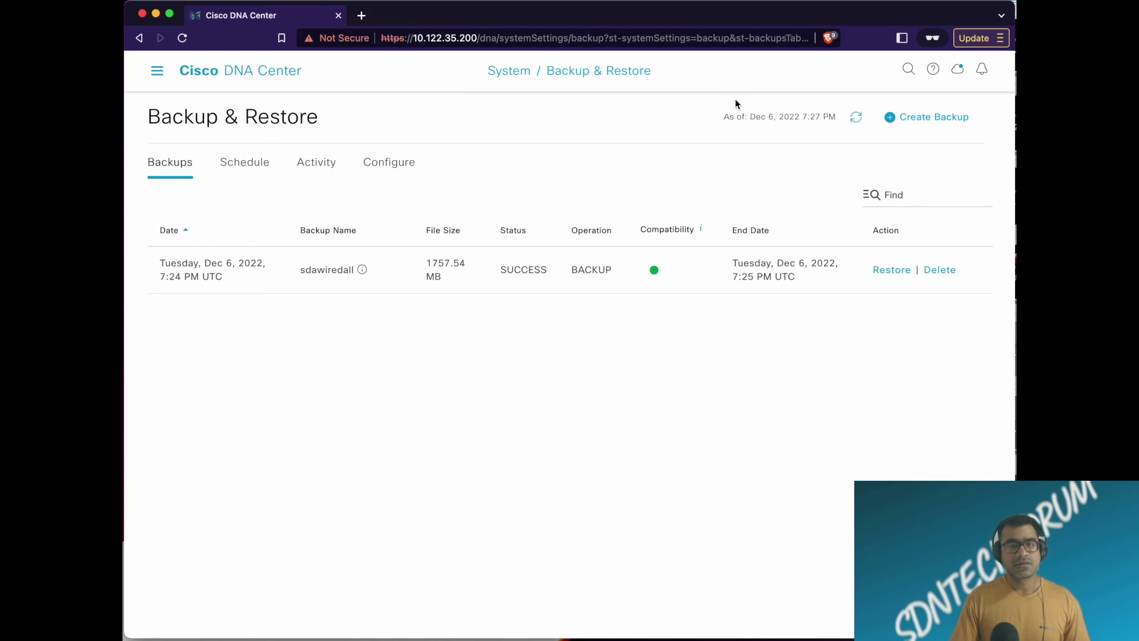
Open Software Management from the header cloud menu, showing installed version 2.3.3.4-72142.
click(957, 69)
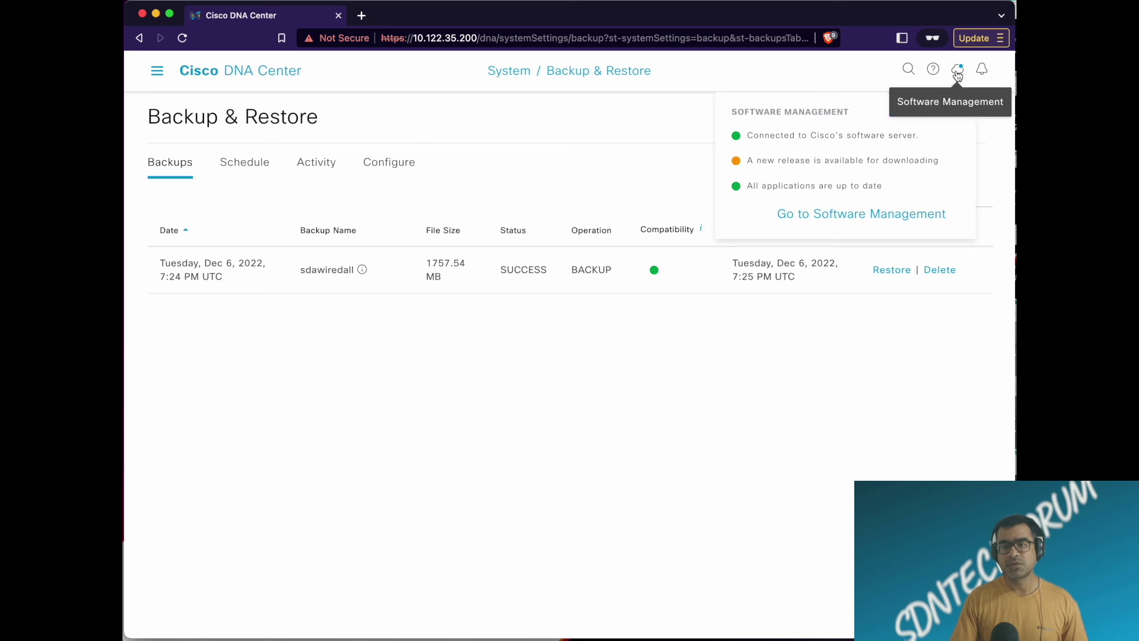
click(878, 214)
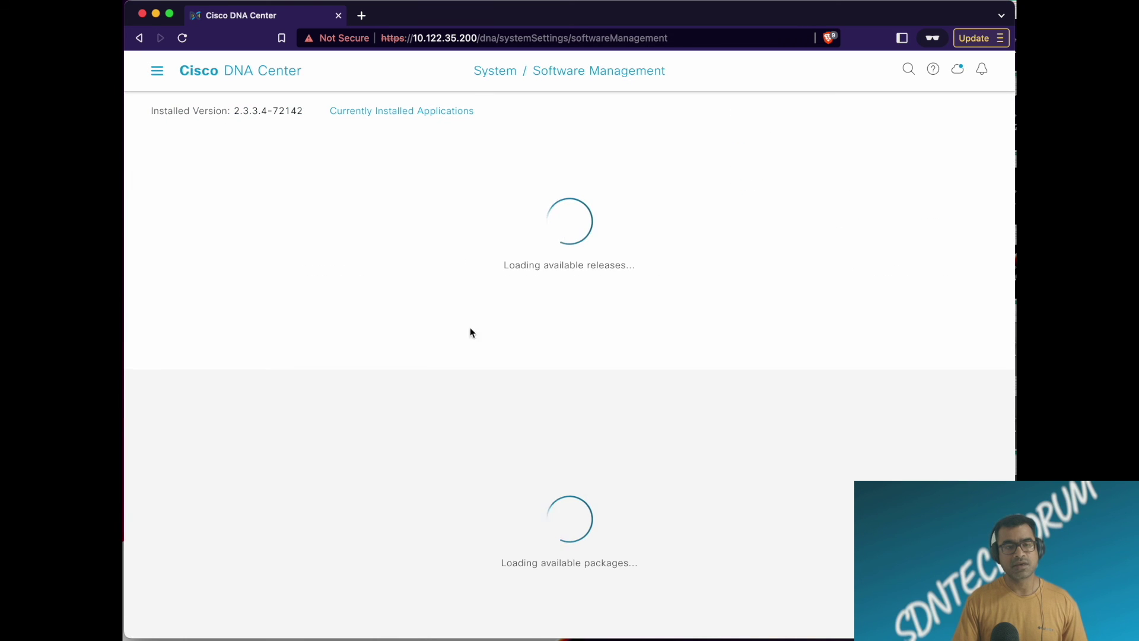